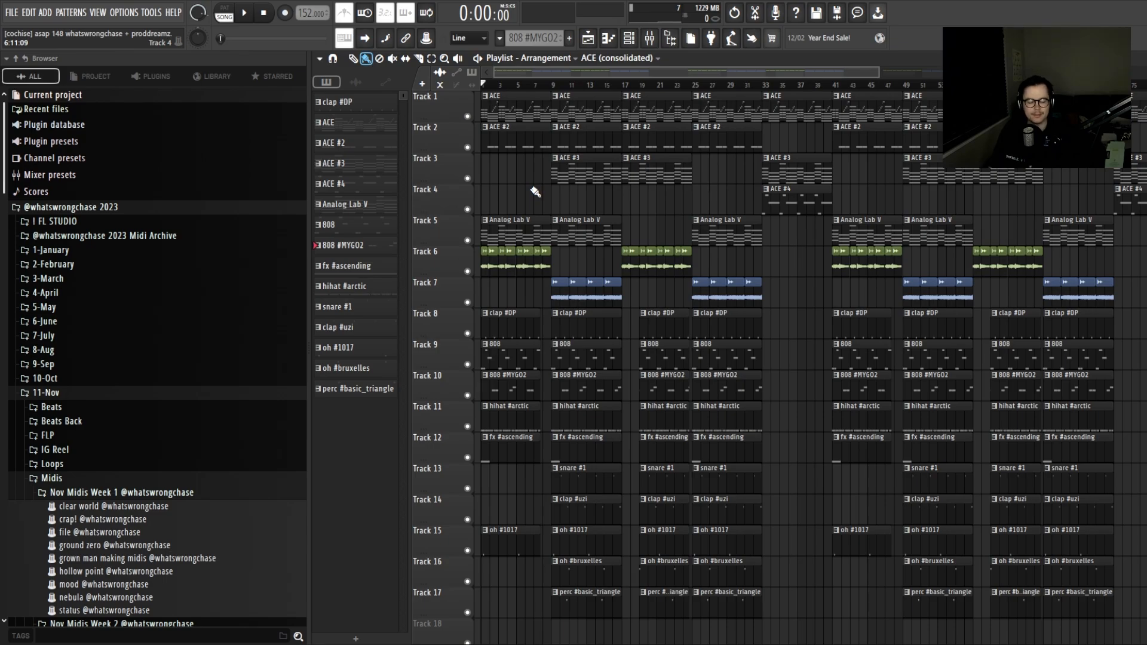
Open the ACE pattern from Track 1 in the piano roll with all eight bars in view.
ctrl+scroll(536, 191, up, 2)
scroll(517, 165, down, 1)
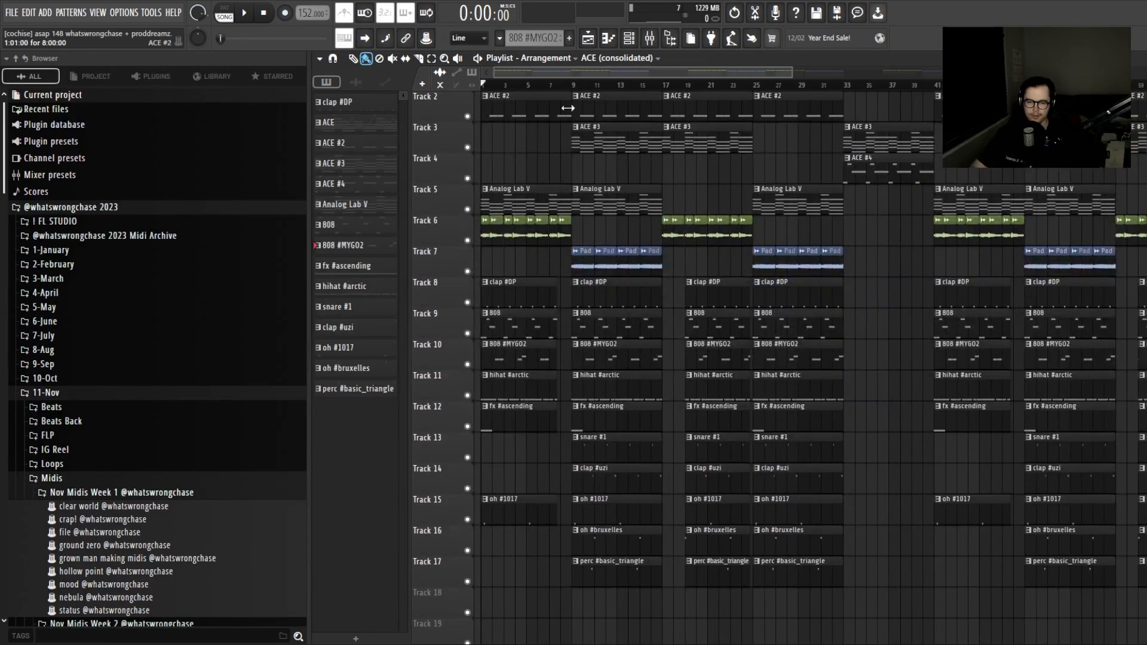
drag(581, 88, 483, 85)
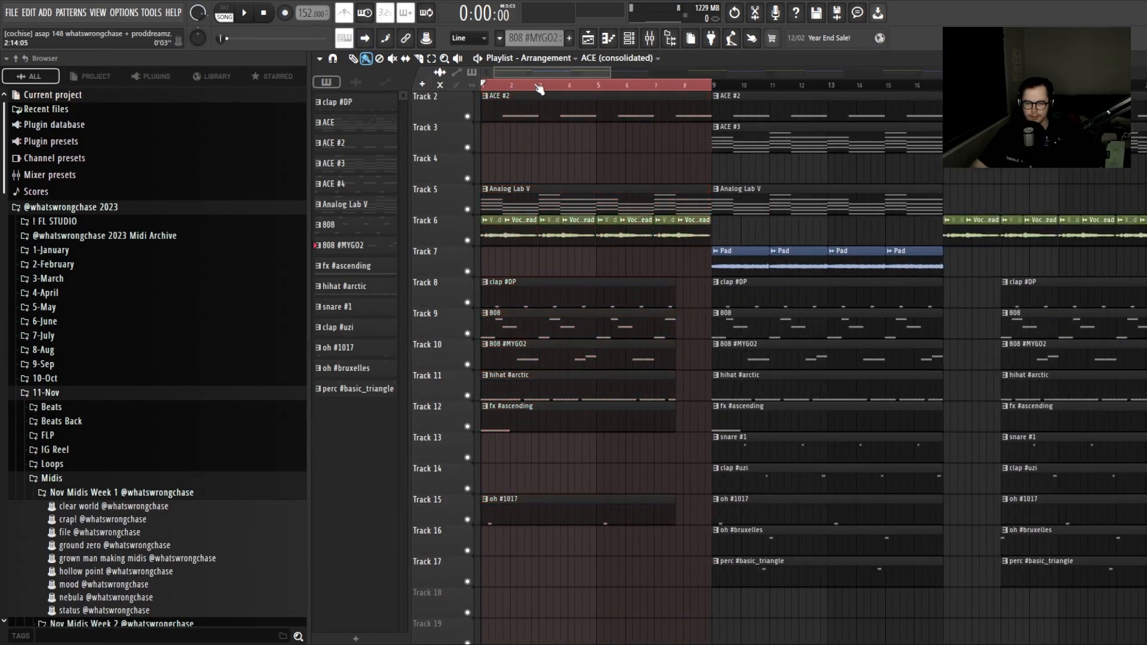
ctrl+scroll(530, 169, down, 3)
scroll(523, 184, up, 1)
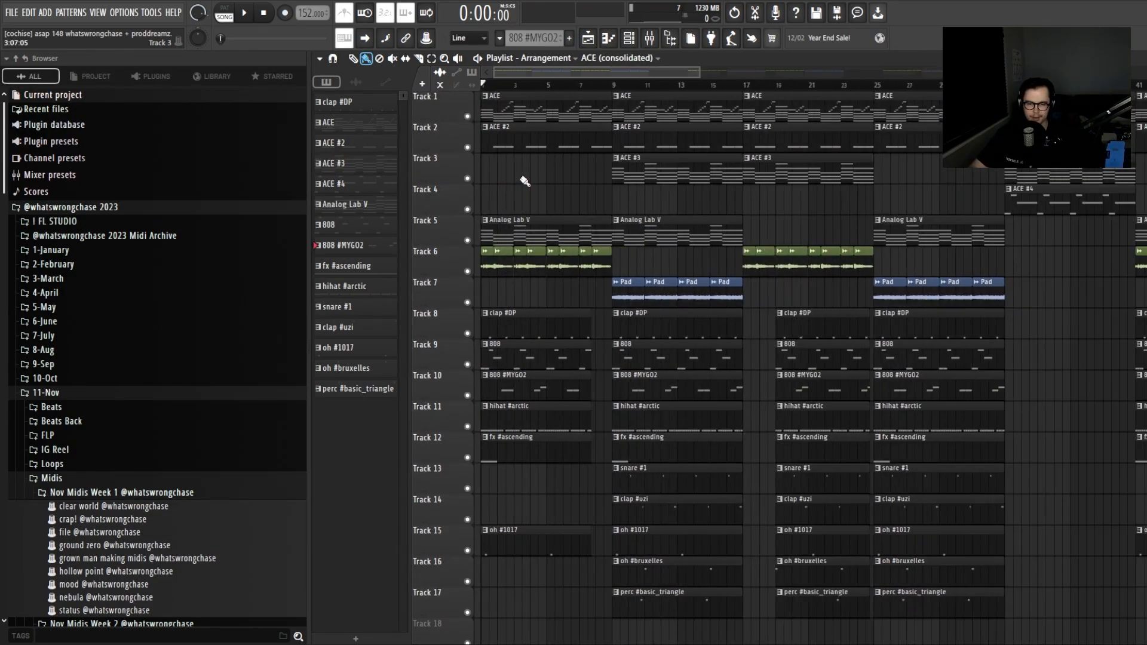
ctrl+scroll(519, 184, down, 2)
double_click(556, 114)
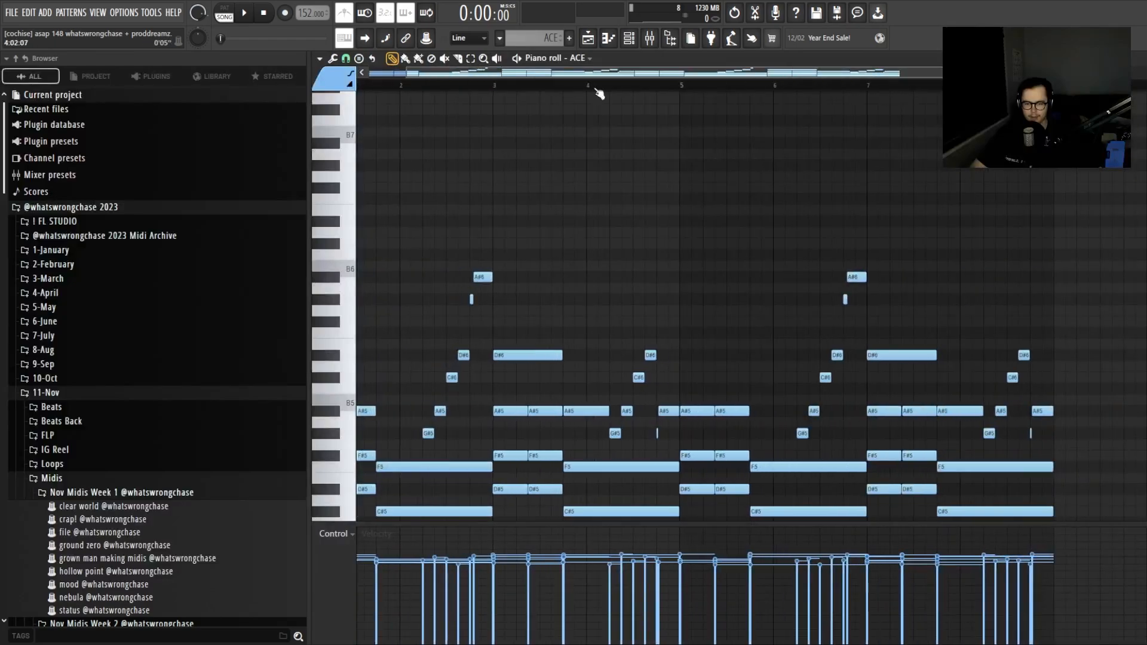
ctrl+scroll(579, 131, down, 2)
scroll(620, 153, down, 4)
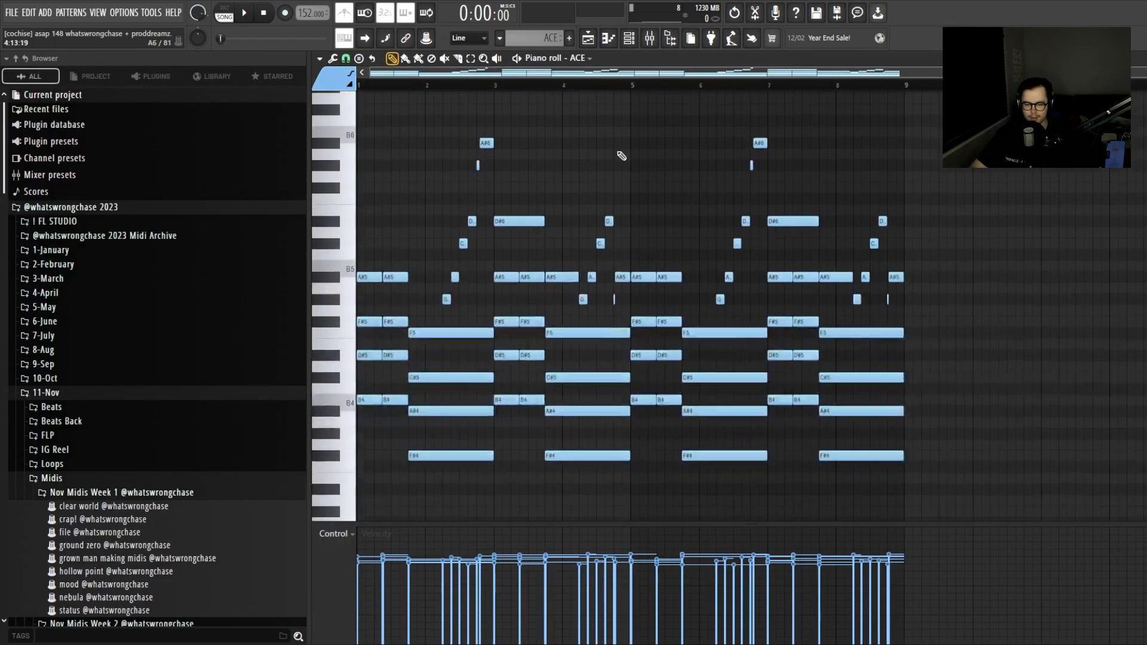
Open the ACE channel's synth from the channel rack to check its preset, then return to the piano roll.
click(631, 44)
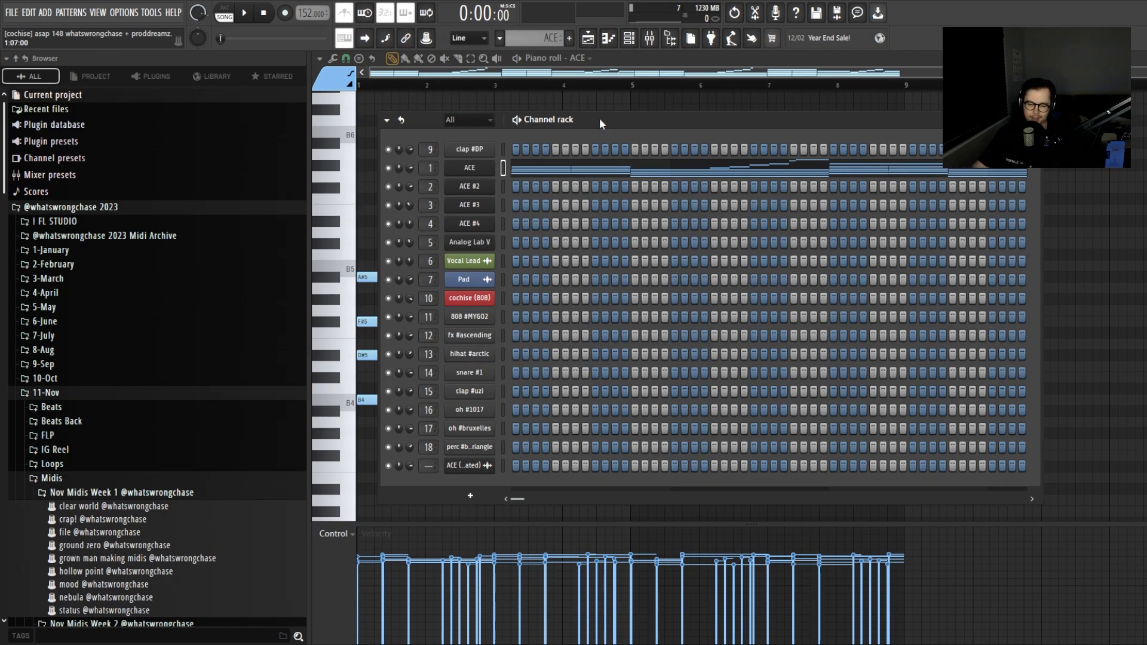
drag(610, 120, 590, 145)
click(479, 169)
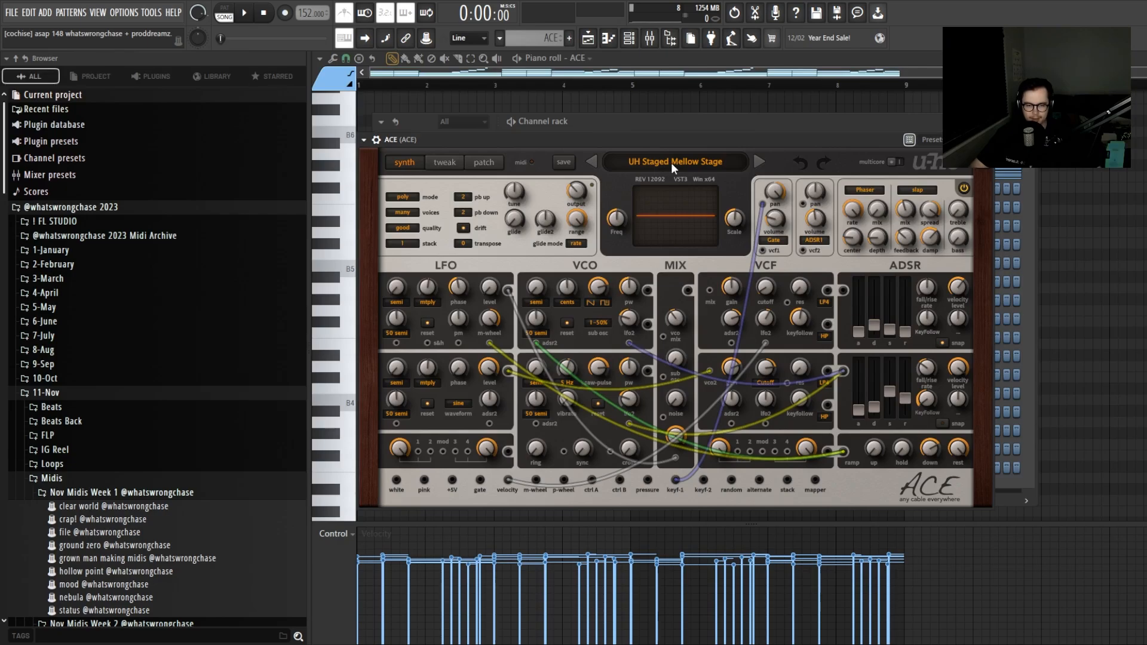
key(Escape)
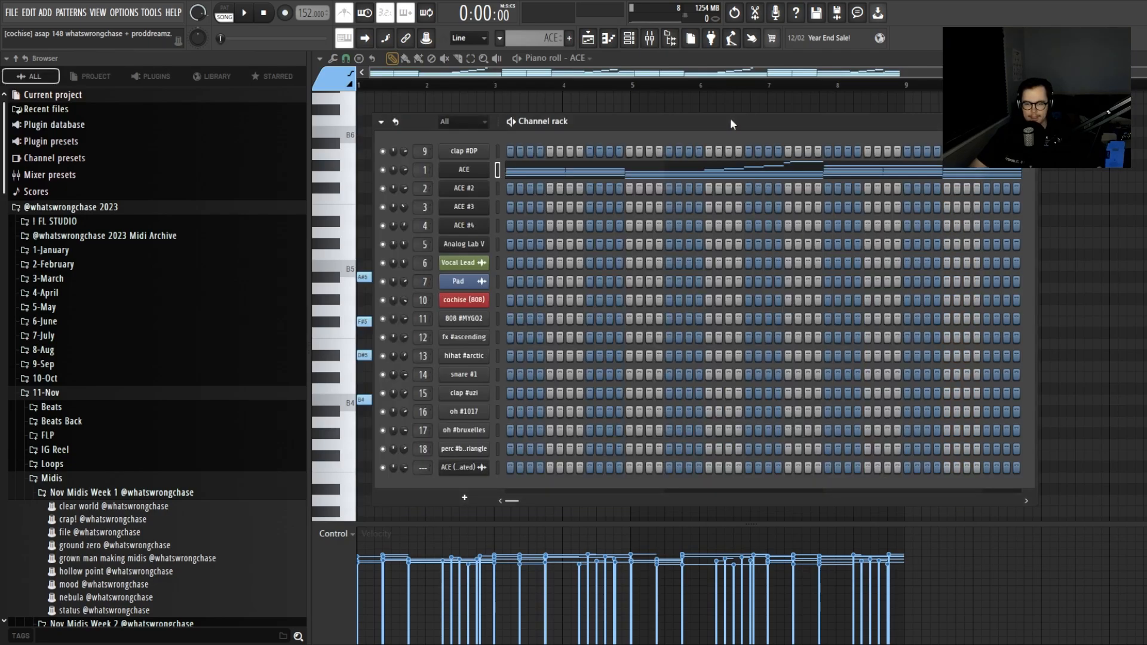
key(F5)
click(566, 173)
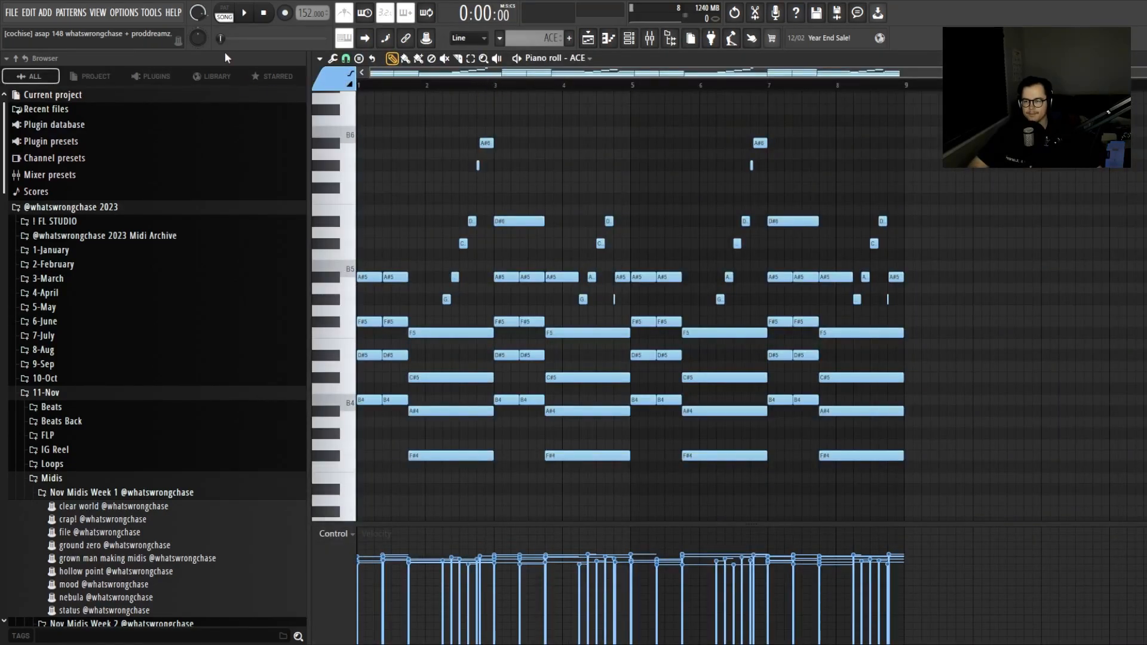
Play the ACE pattern through once and examine its opening chords and the rising melody notes.
key(space)
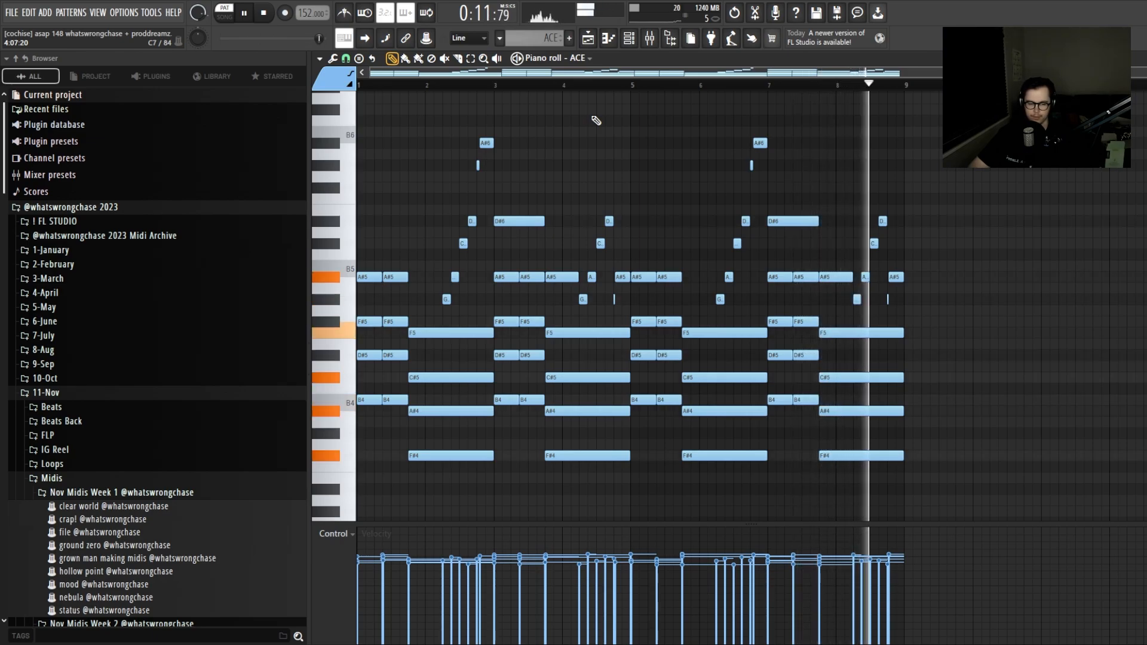
key(space)
scroll(657, 87, up, 1)
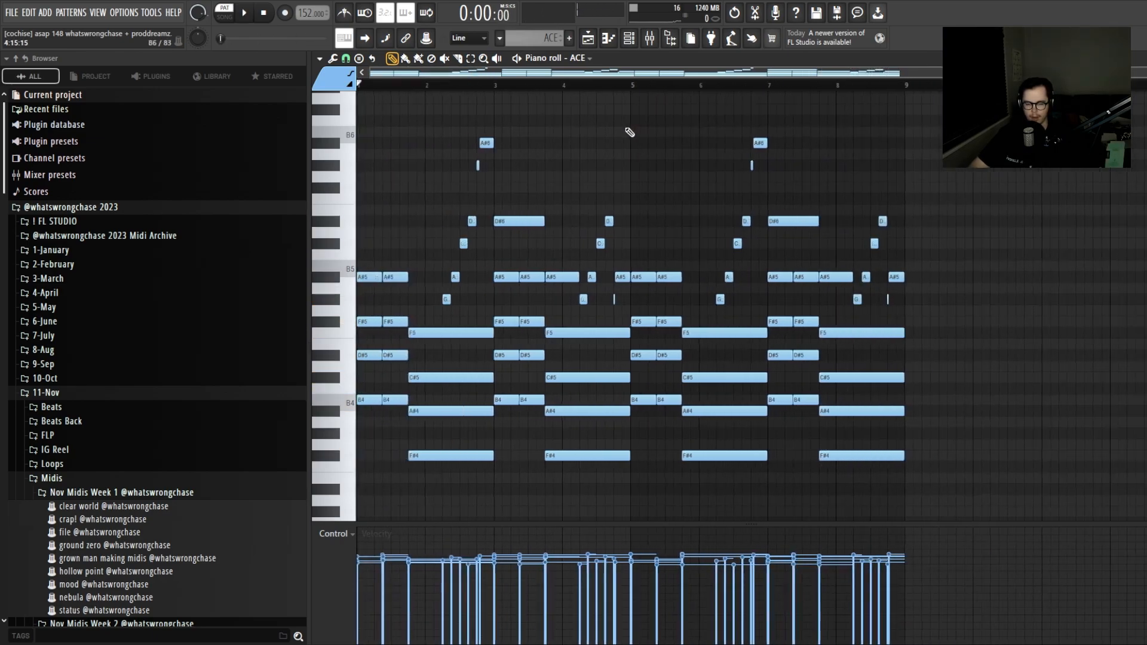
scroll(613, 194, down, 1)
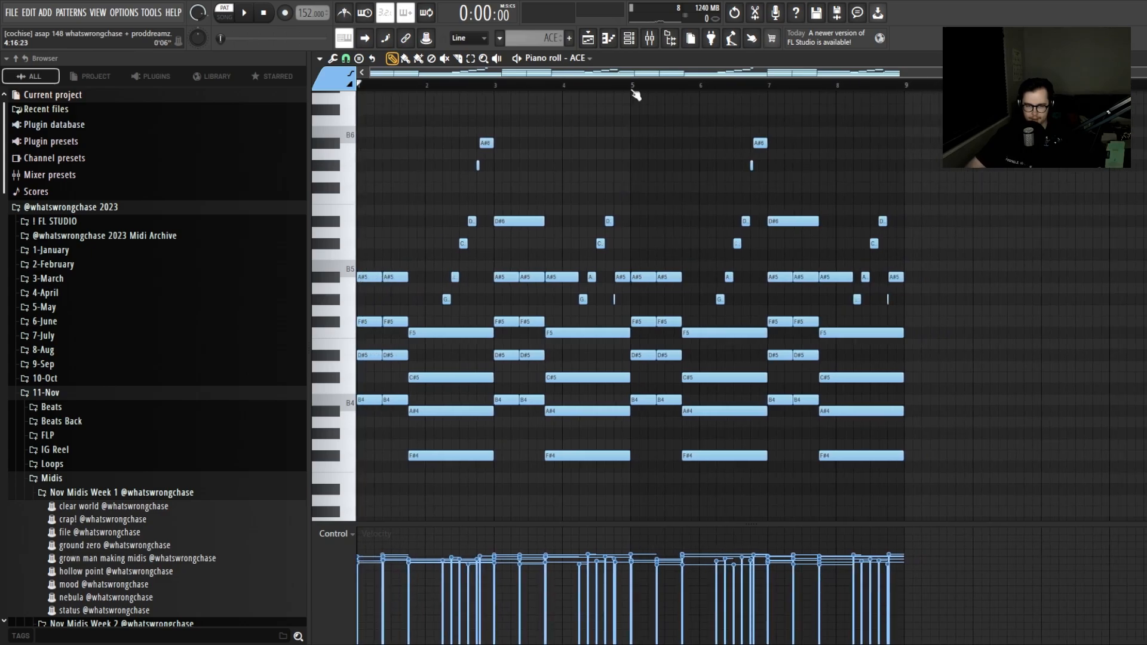
drag(364, 251, 433, 472)
click(378, 236)
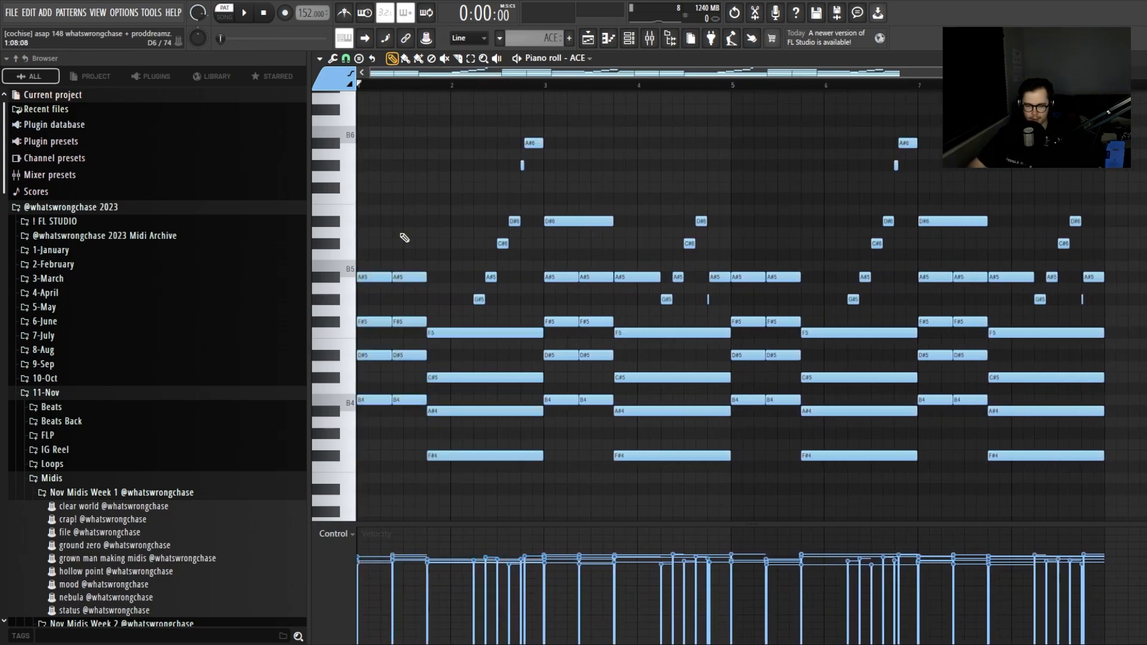
drag(430, 116, 500, 321)
click(583, 165)
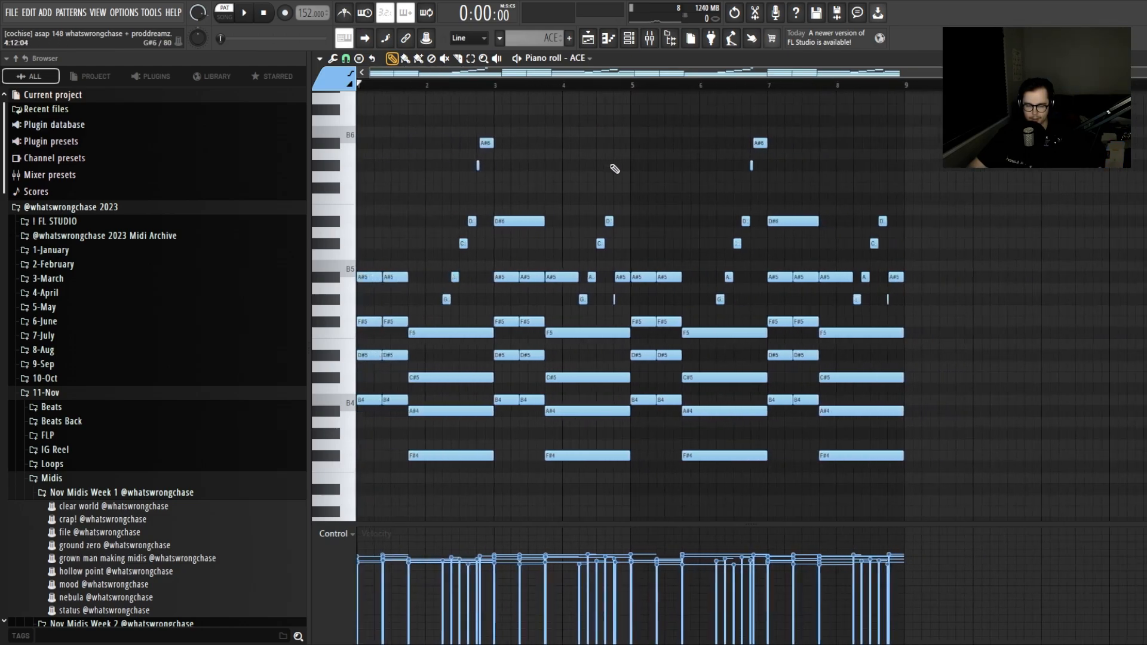
Return to the playlist and open the ACE #2 pattern from Track 2 in the piano roll.
key(F6)
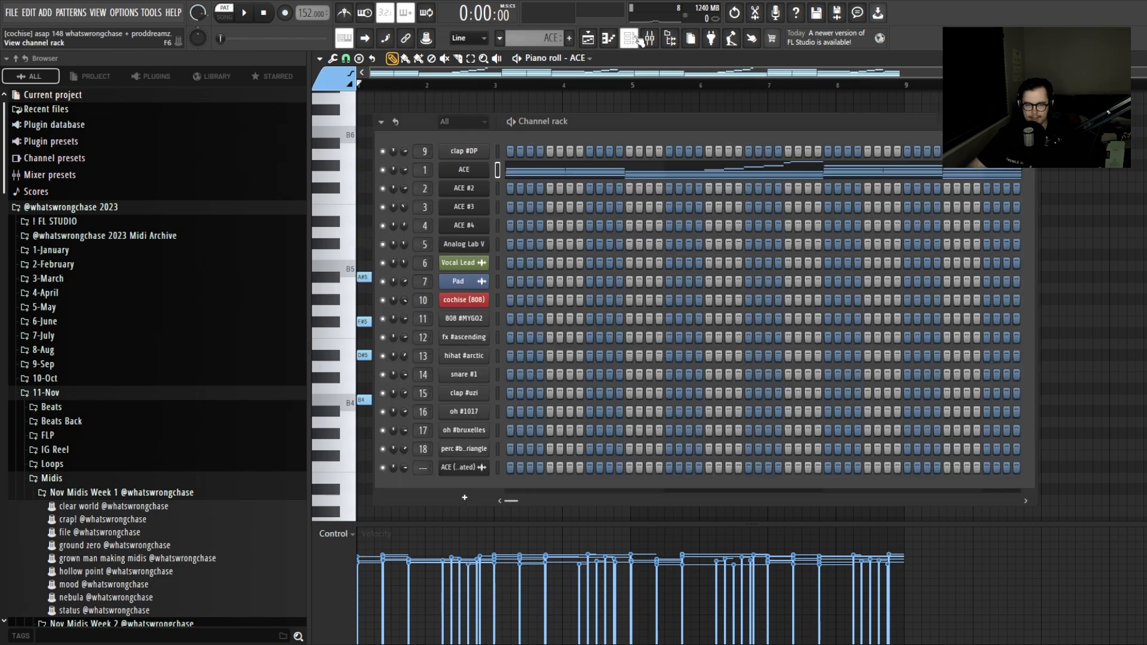
key(F5)
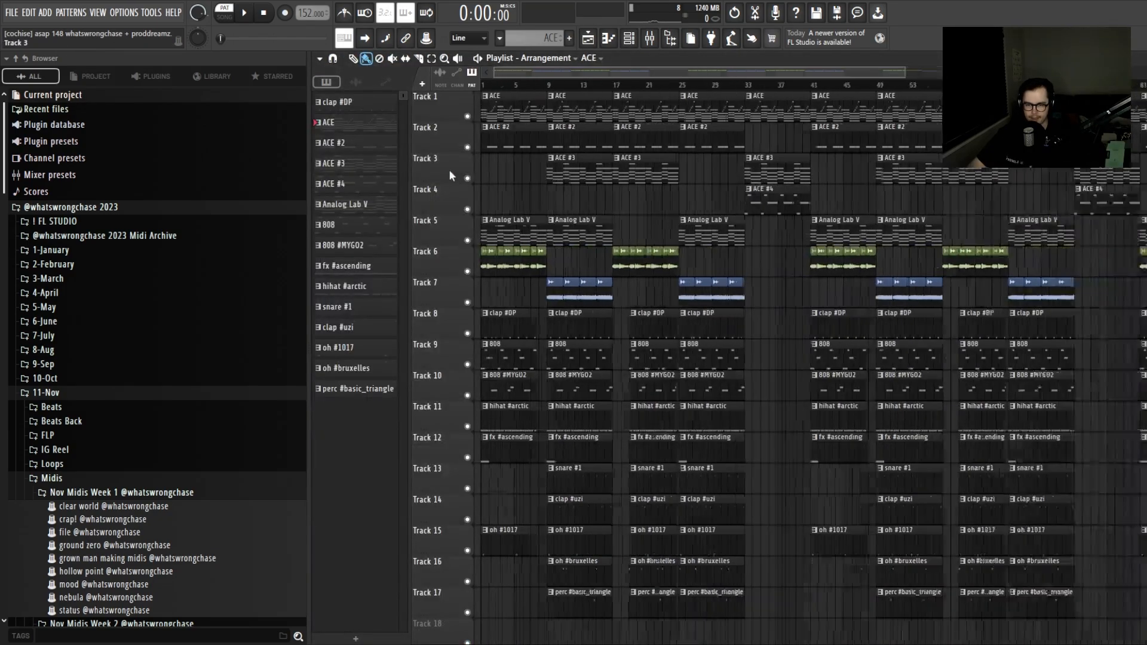
double_click(532, 141)
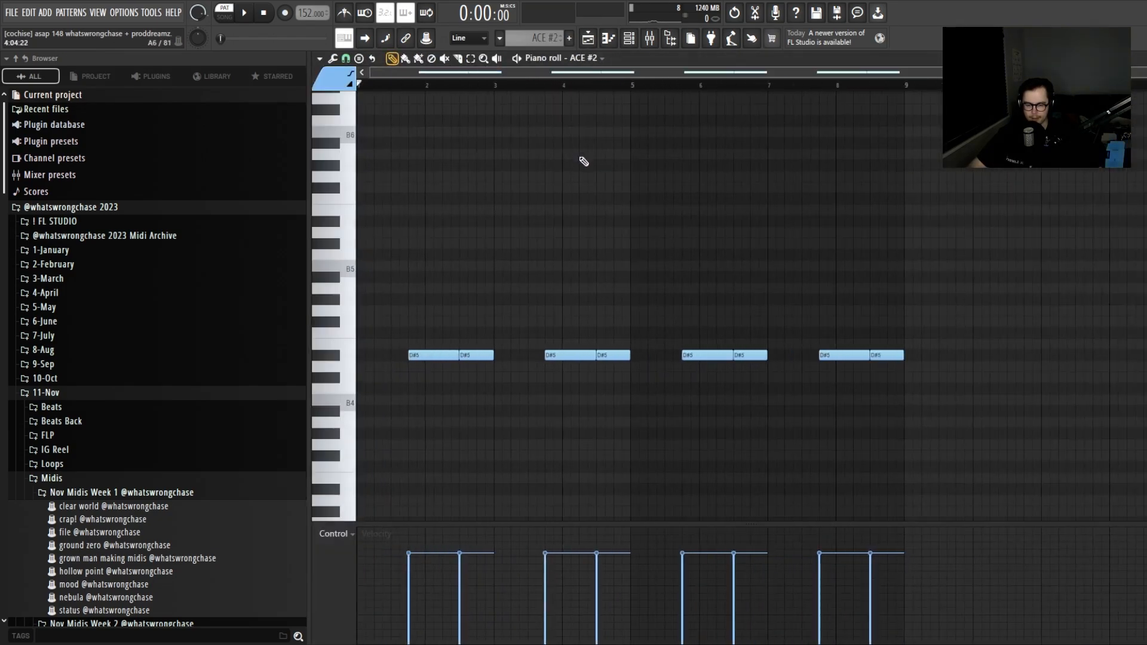
Check the preset loaded in the ACE #2 channel's synth, then play the ACE #2 pattern through.
key(F6)
click(465, 189)
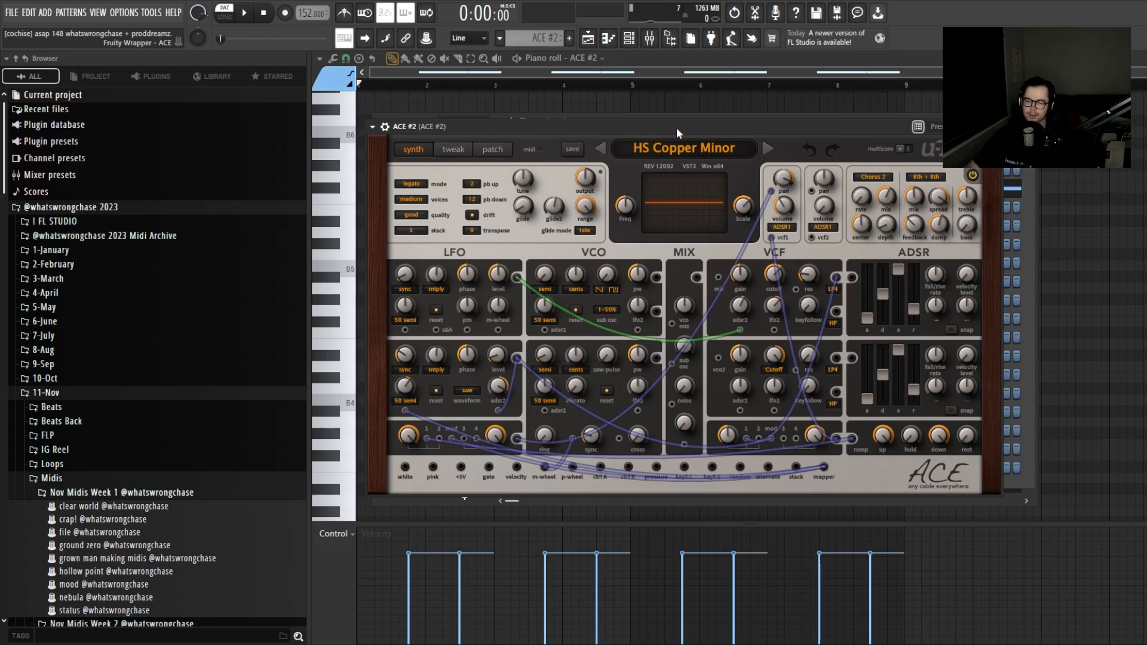
key(Escape)
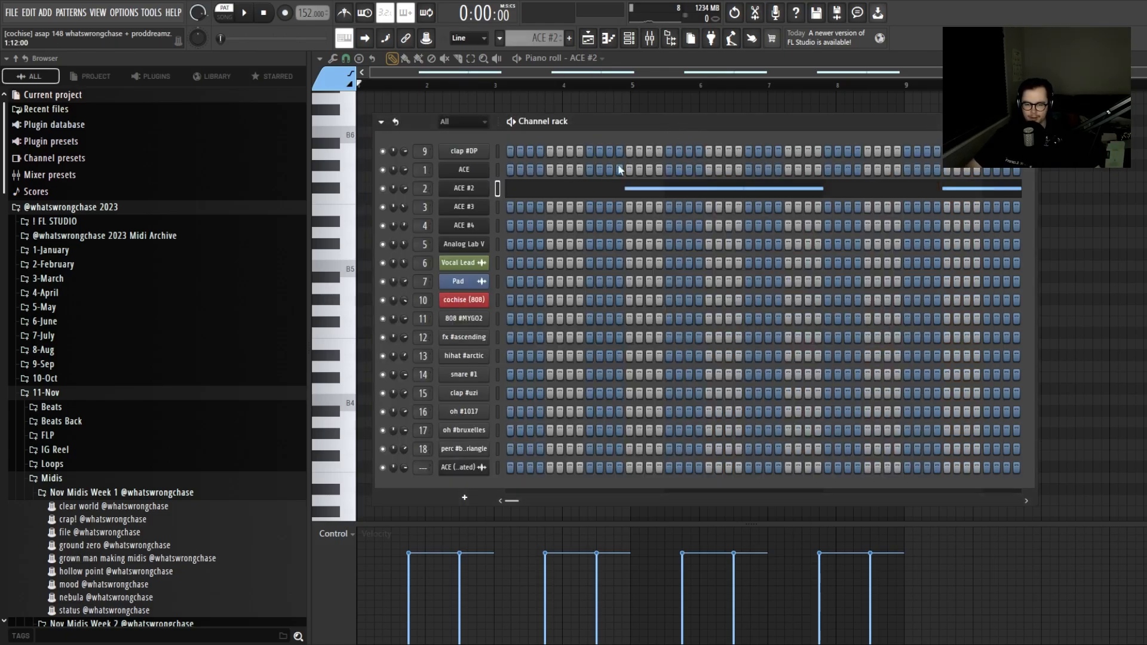
key(Escape)
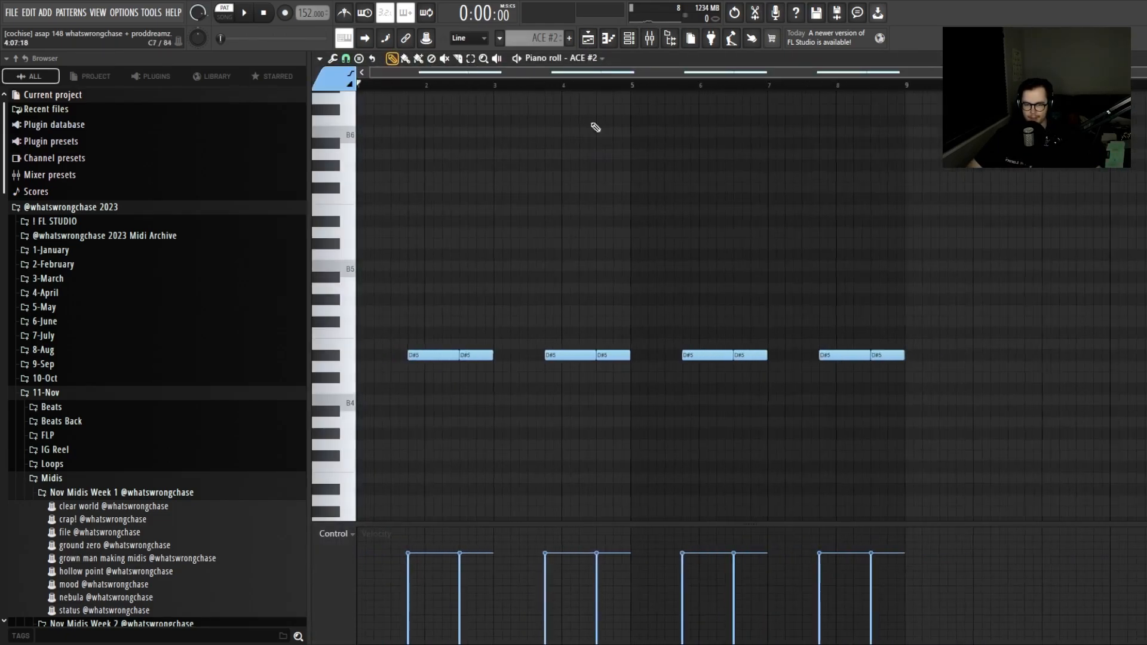
key(space)
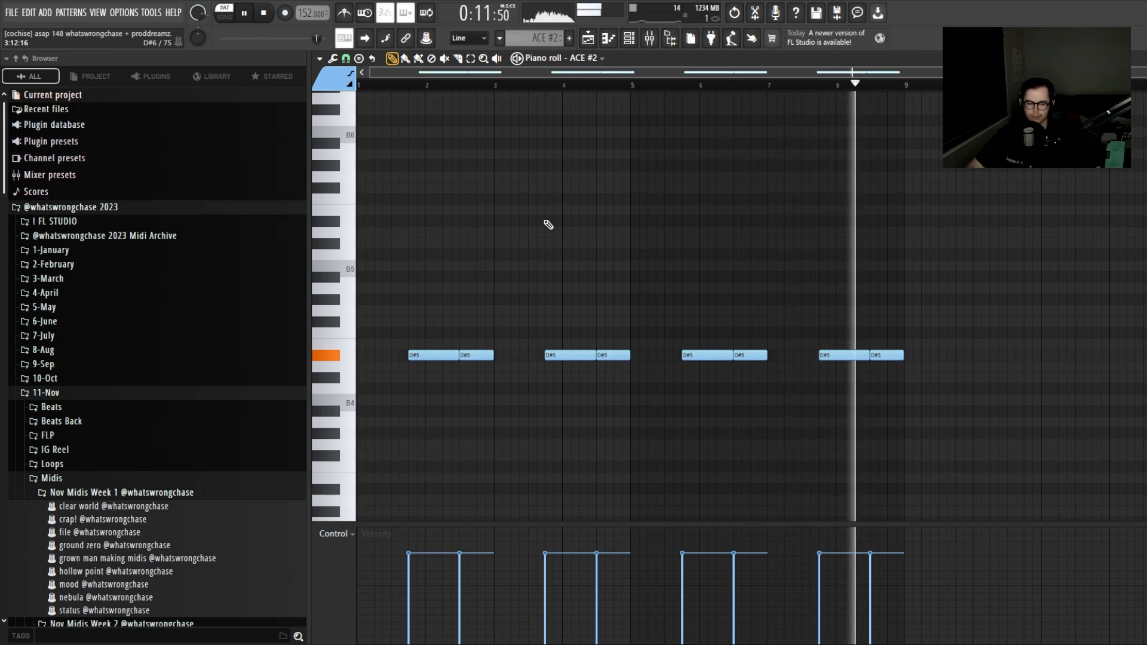
key(space)
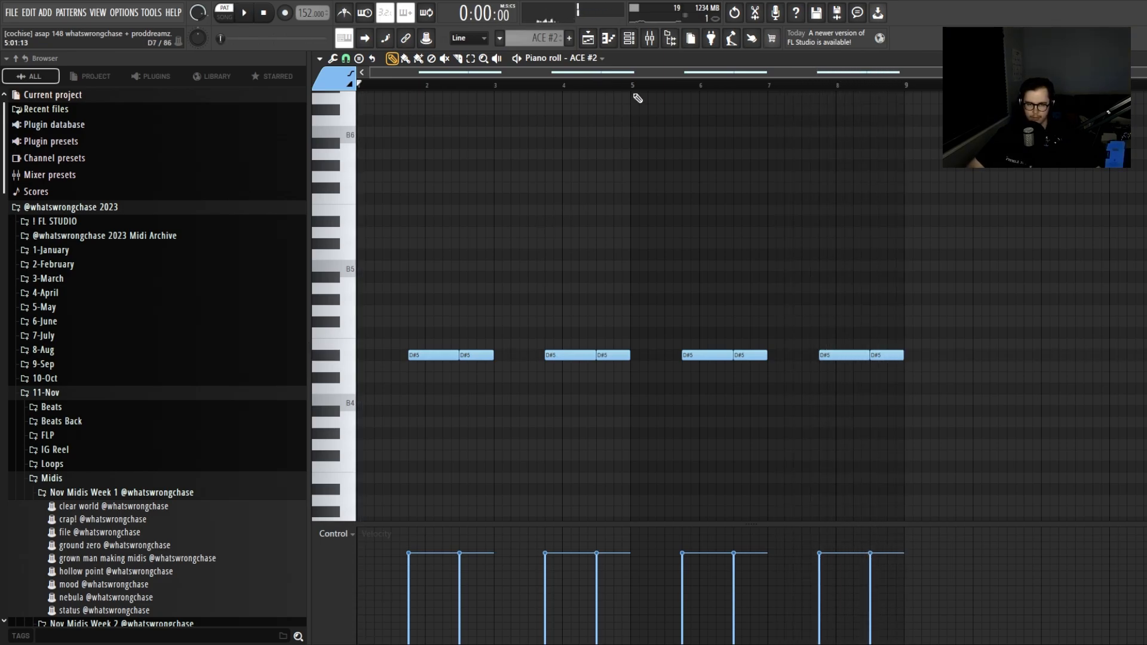
Return to the playlist and open the ACE #3 pattern from Track 3 in the piano roll.
key(F6)
key(F5)
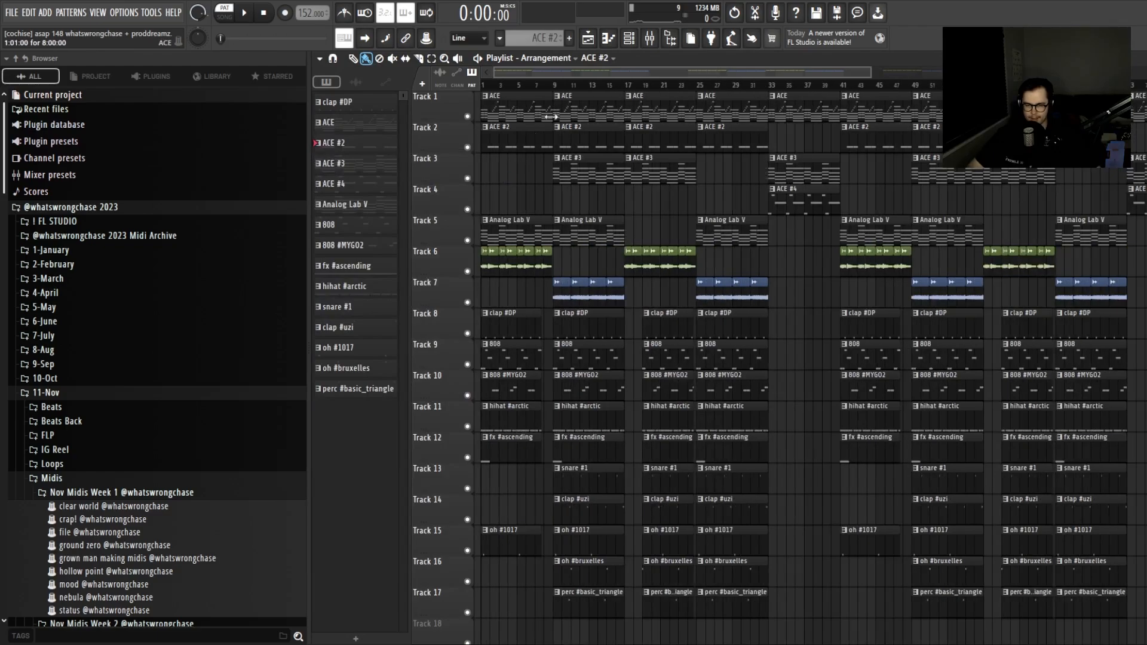
scroll(510, 177, up, 3)
scroll(509, 177, down, 3)
scroll(478, 181, up, 2)
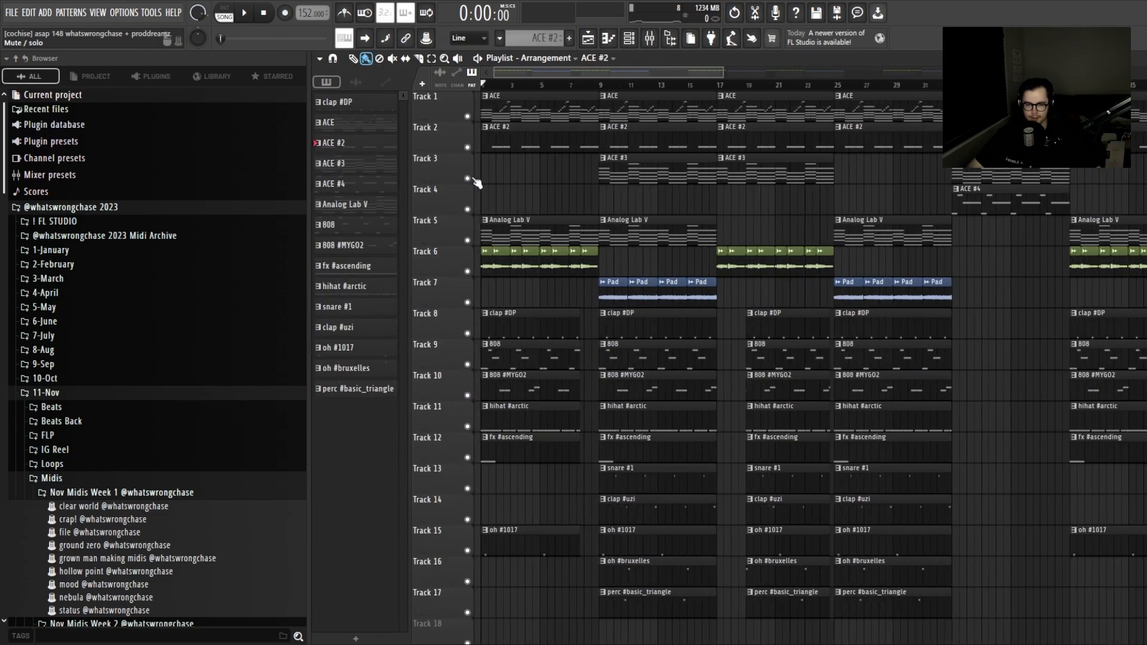
scroll(582, 187, up, 2)
double_click(619, 176)
double_click(606, 171)
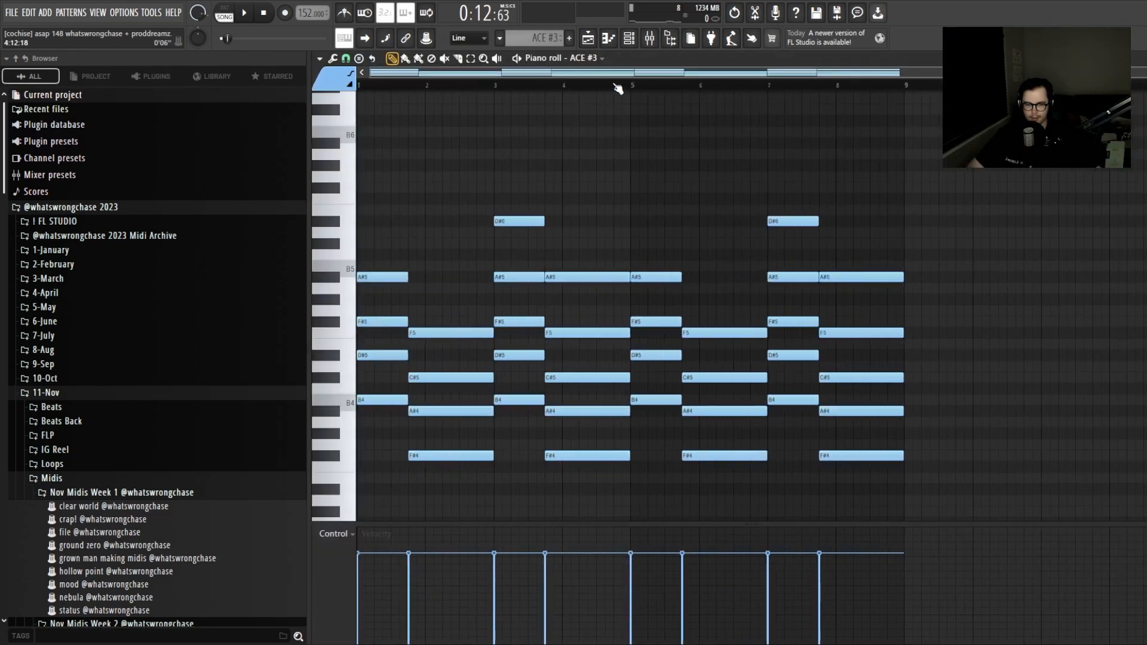
Open the ACE #3 channel's synth to check its preset, then close it and the channel rack.
key(F6)
click(463, 210)
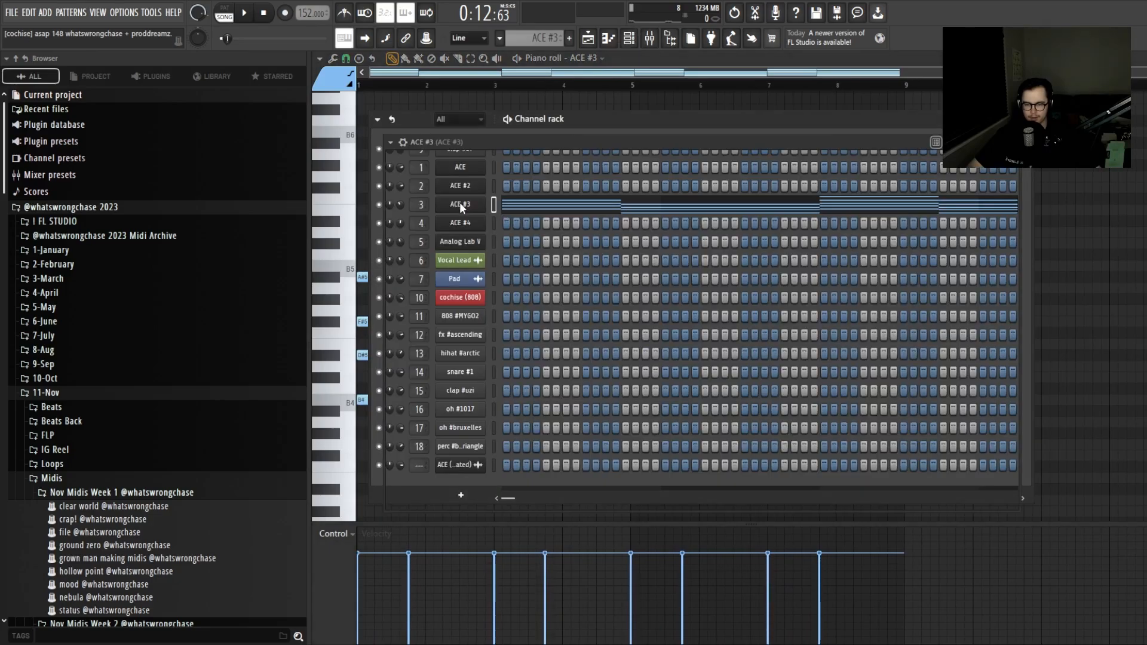
drag(633, 144, 606, 142)
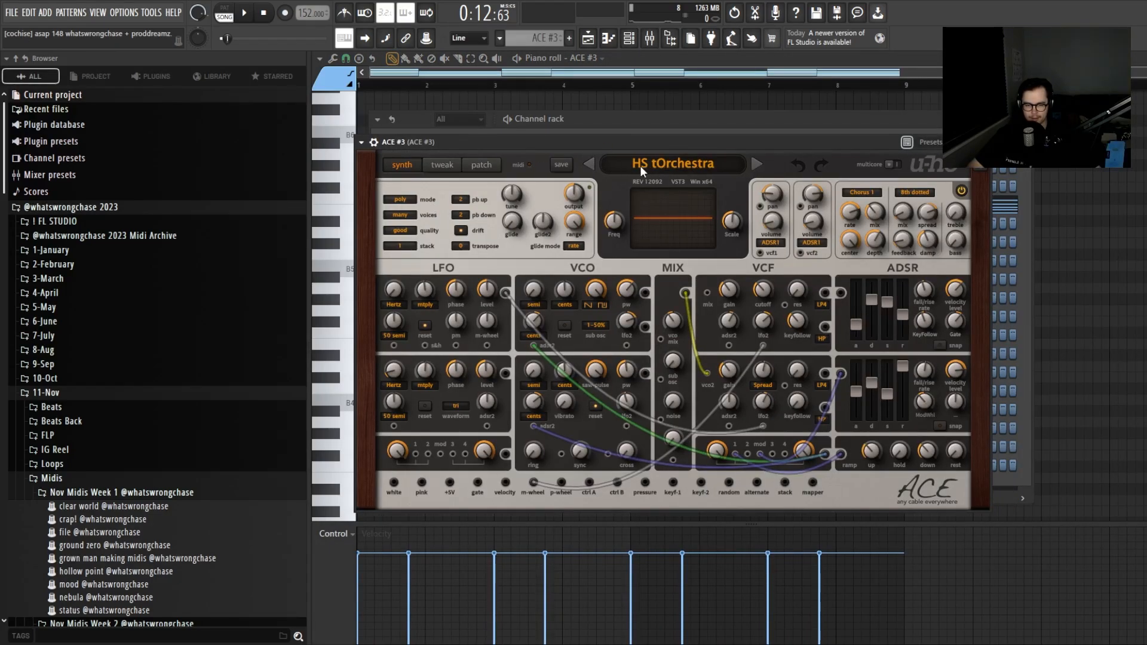
key(Escape)
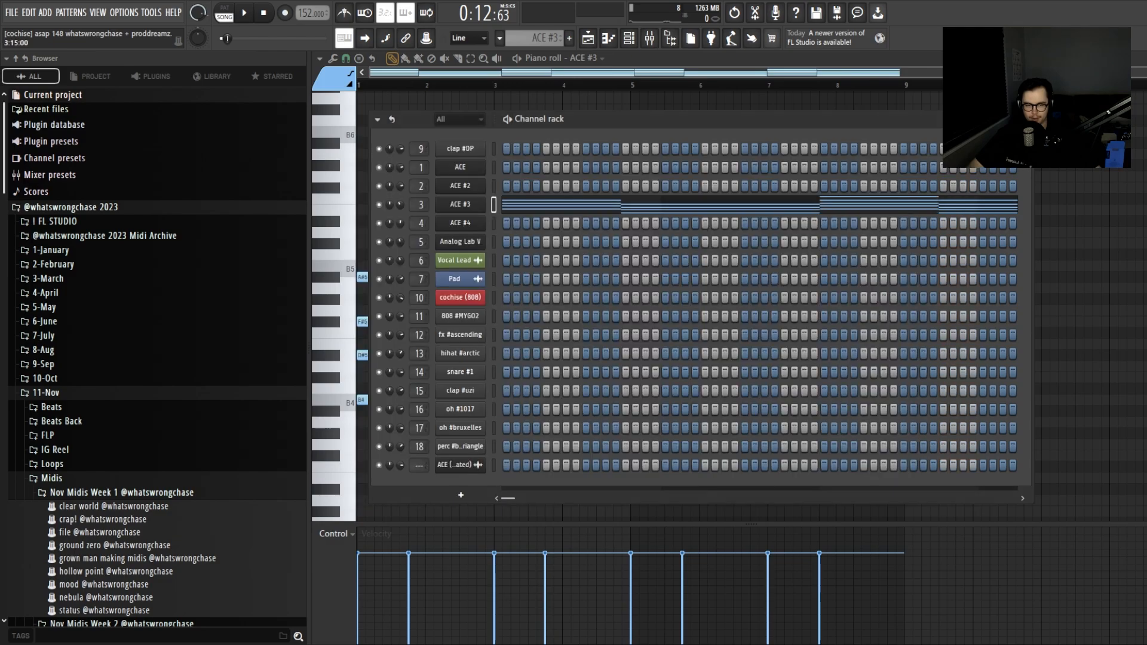
key(F6)
Play the ACE #3 pattern through and examine its sustained chord notes.
key(space)
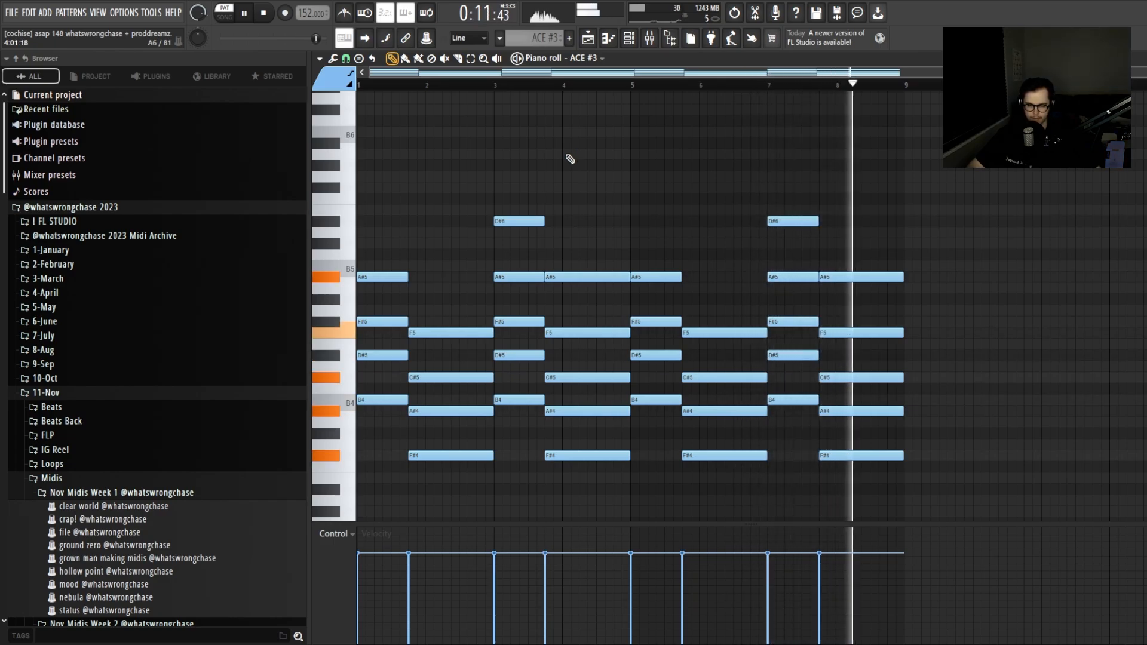
key(space)
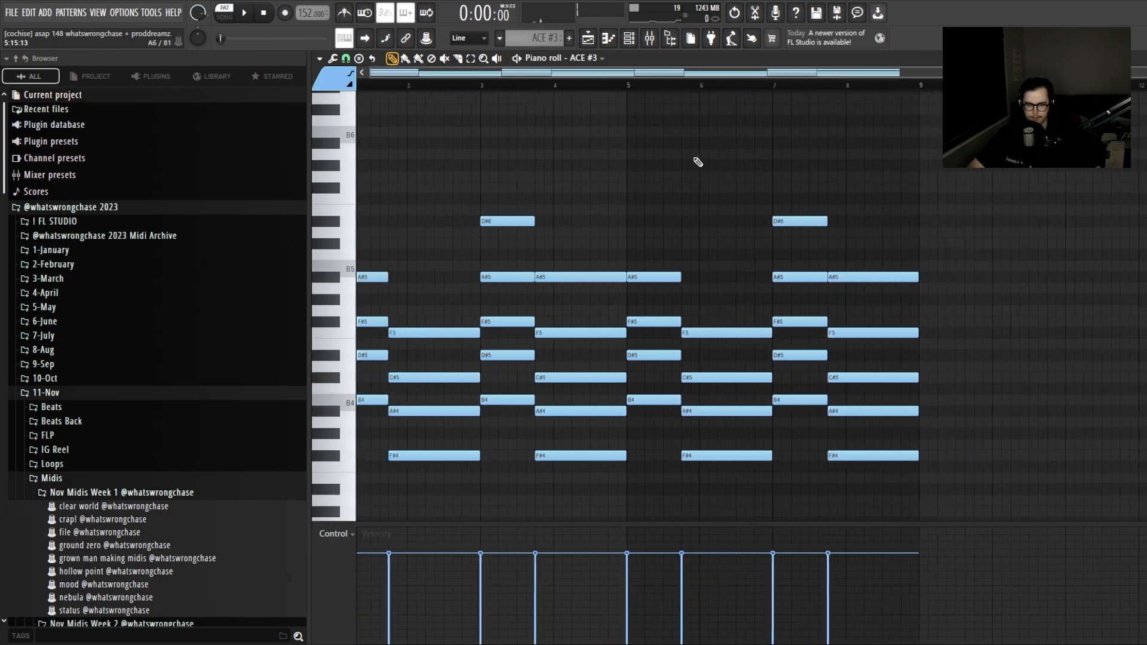
scroll(700, 160, down, 2)
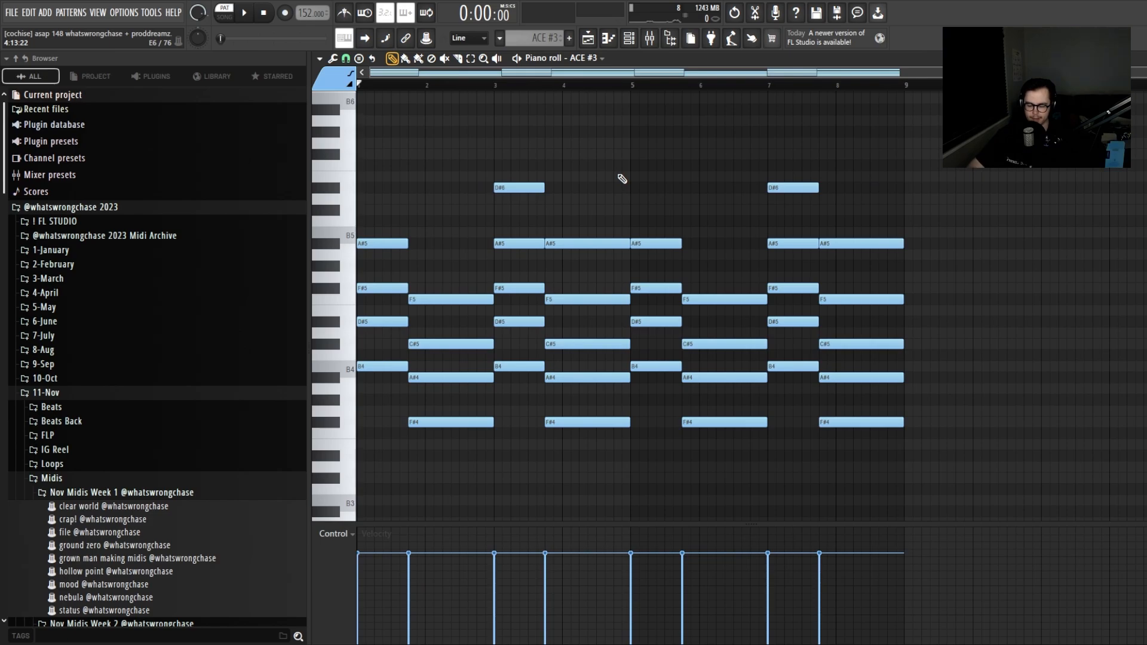
Switch the piano roll to the Analog Lab V pattern, check the channel's plugin preset, and close the plugin.
click(602, 57)
click(593, 127)
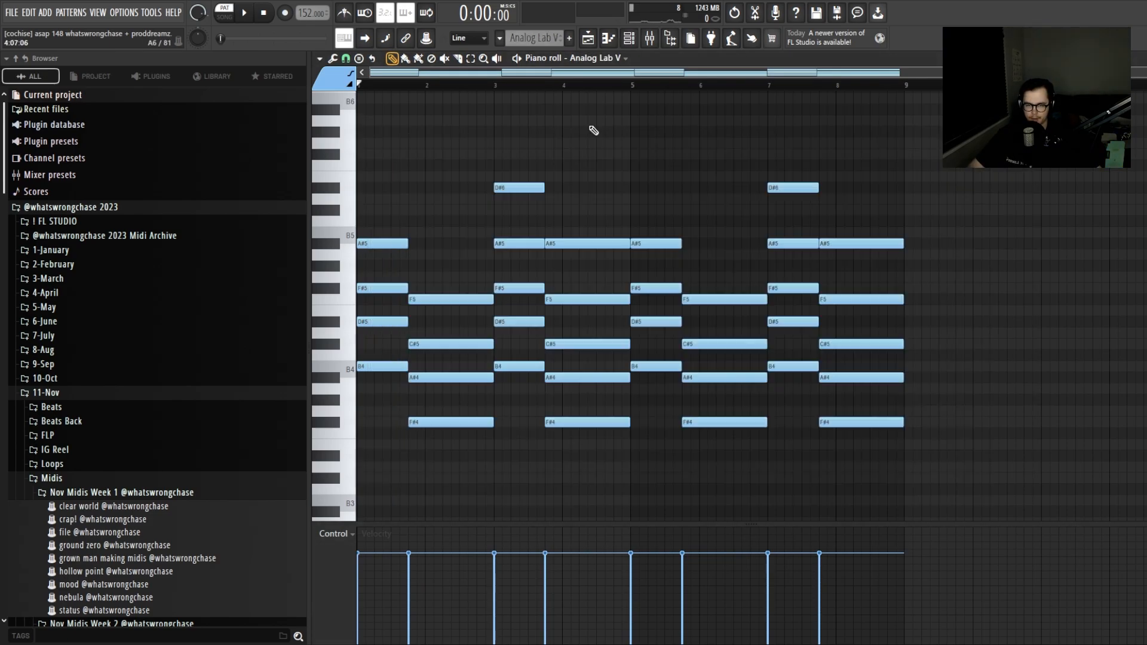
key(F6)
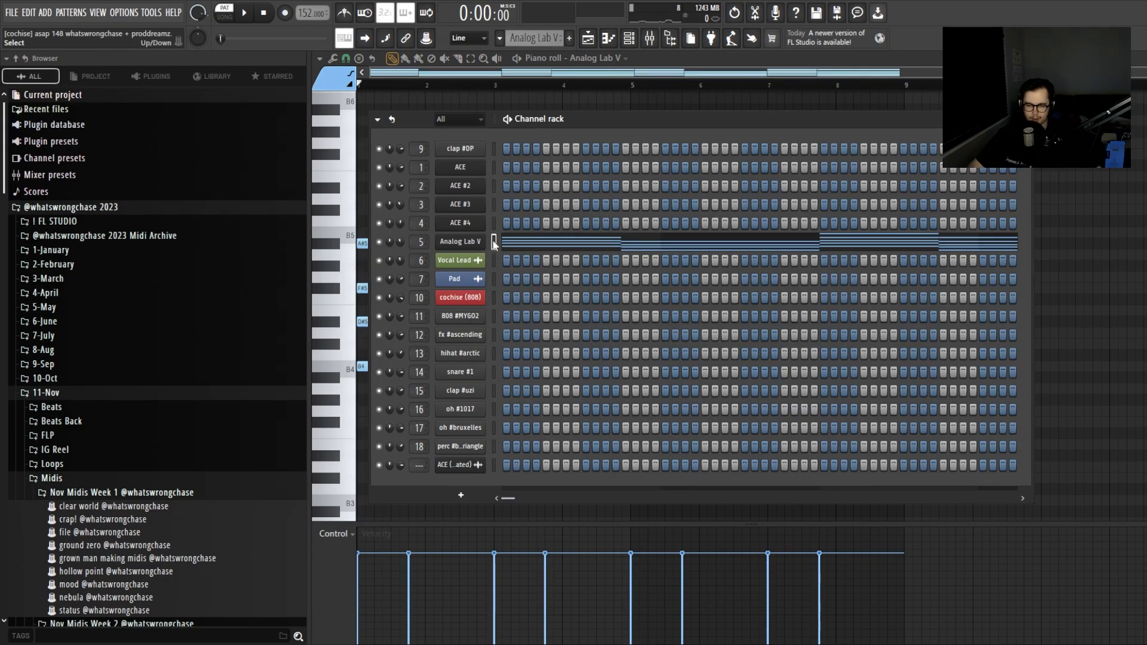
click(460, 242)
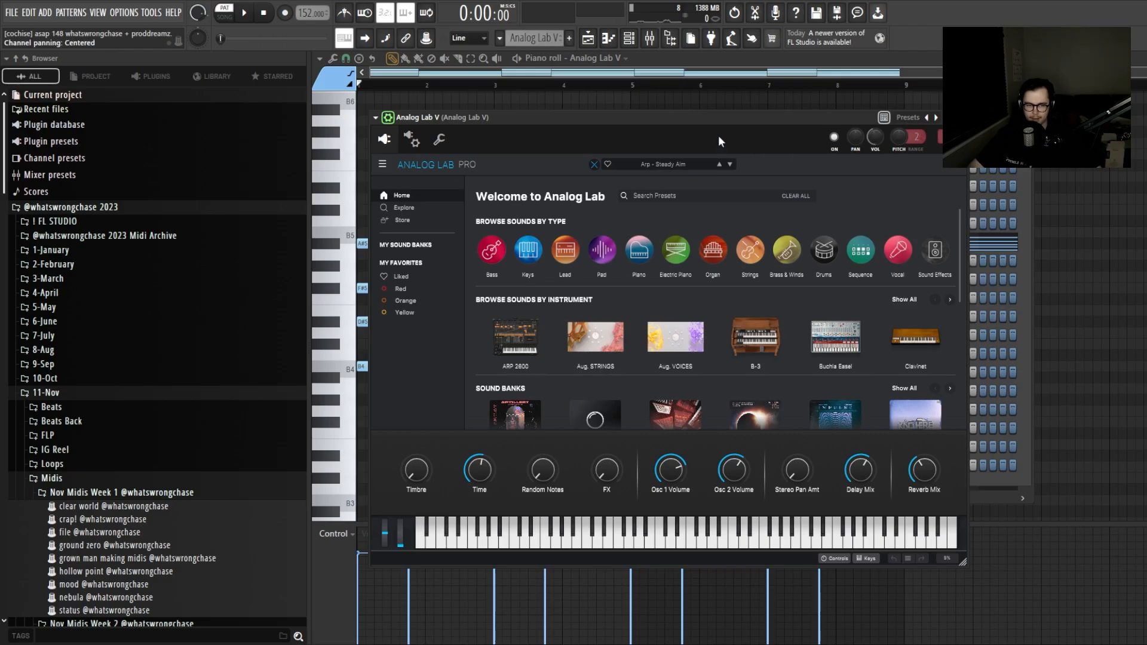
drag(716, 124, 713, 125)
click(960, 117)
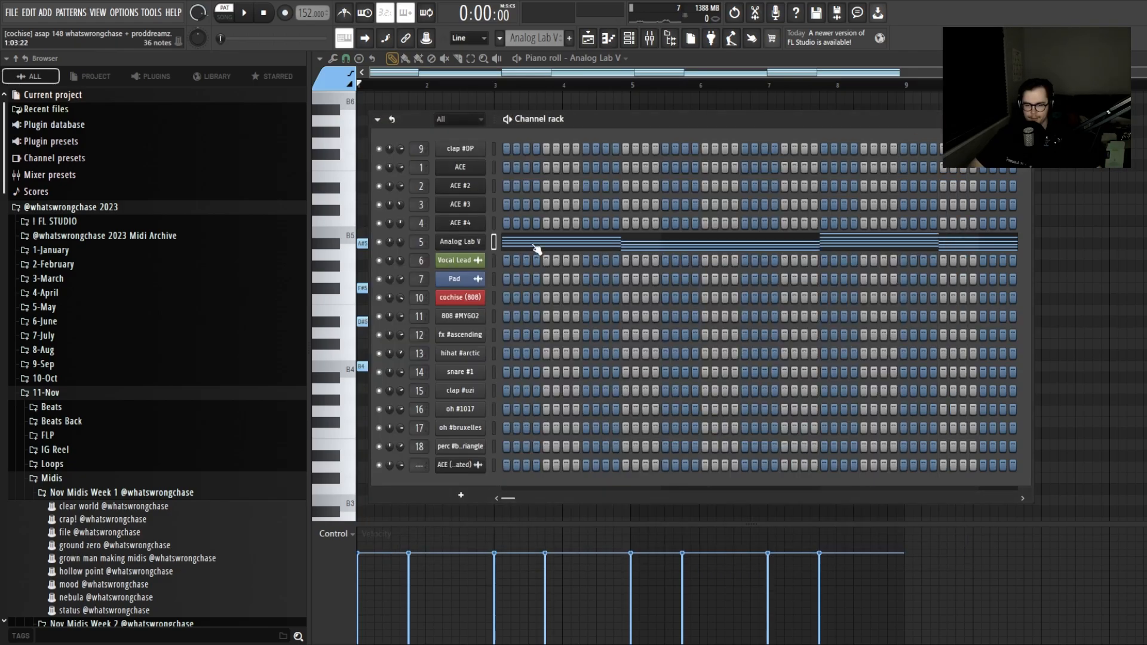
Dismiss the channel rack and play the Analog Lab V pattern through in the piano roll to hear its chords.
click(534, 245)
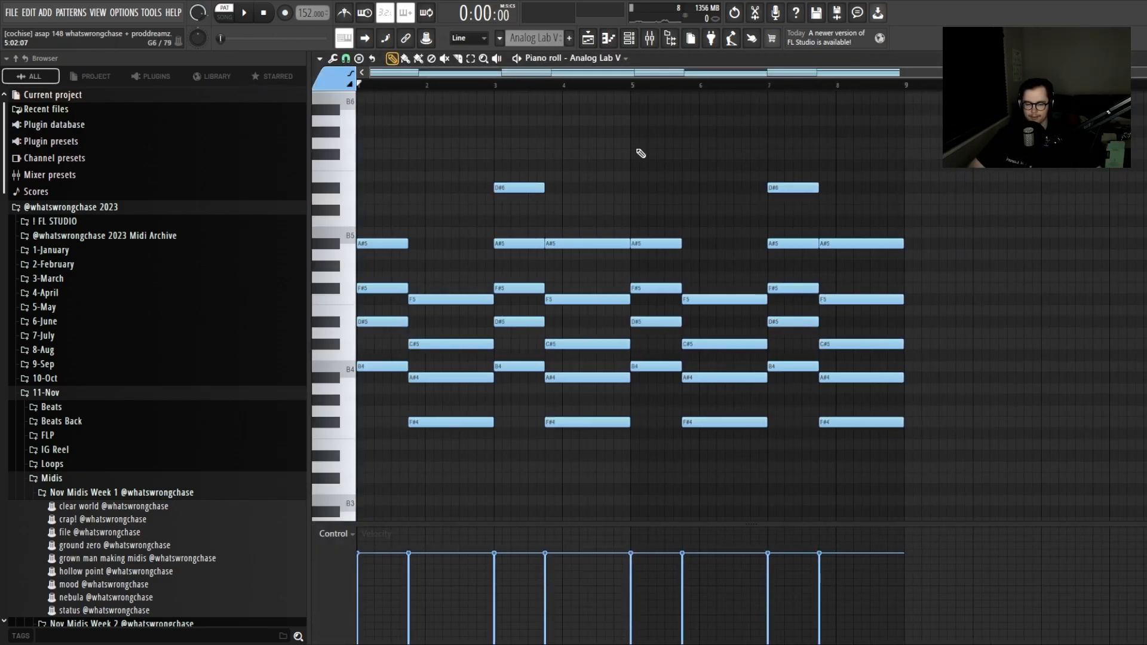
key(space)
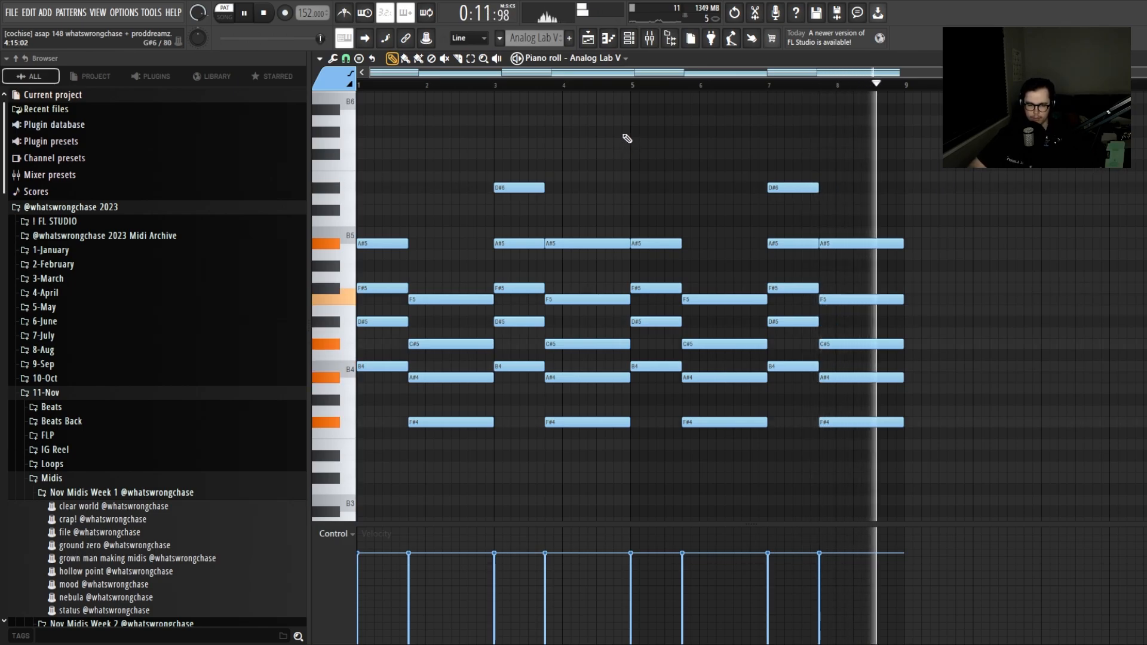
key(space)
Return to the playlist in song mode and open the Vocal Lead clip on Track 6 to check its sample settings.
key(l)
key(F5)
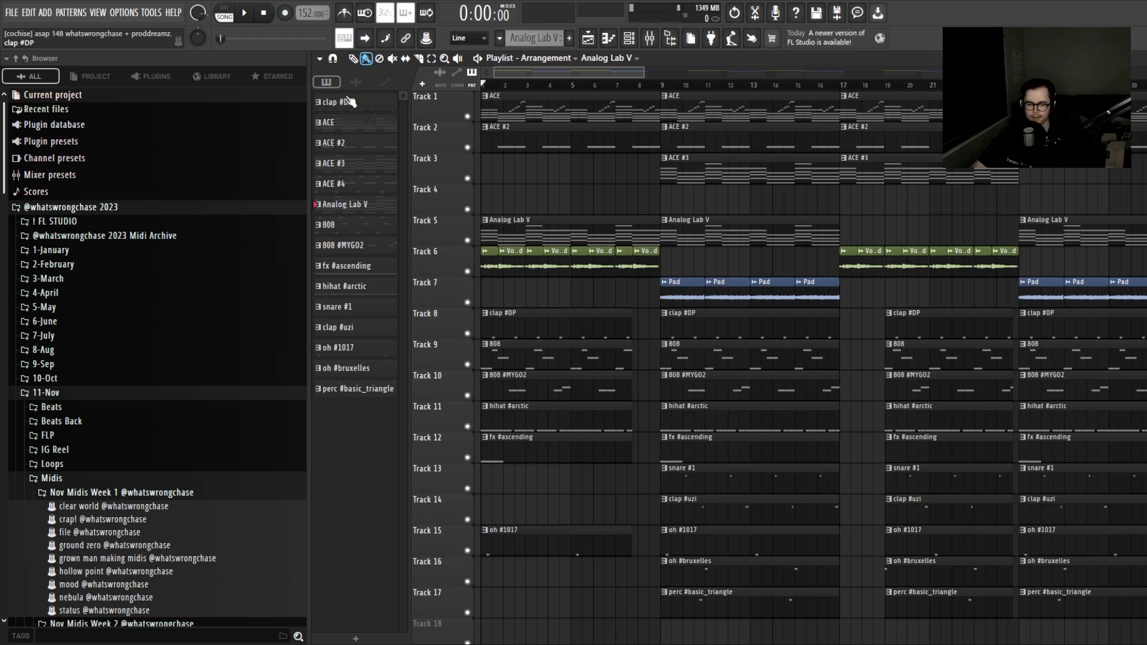
scroll(525, 185, down, 1)
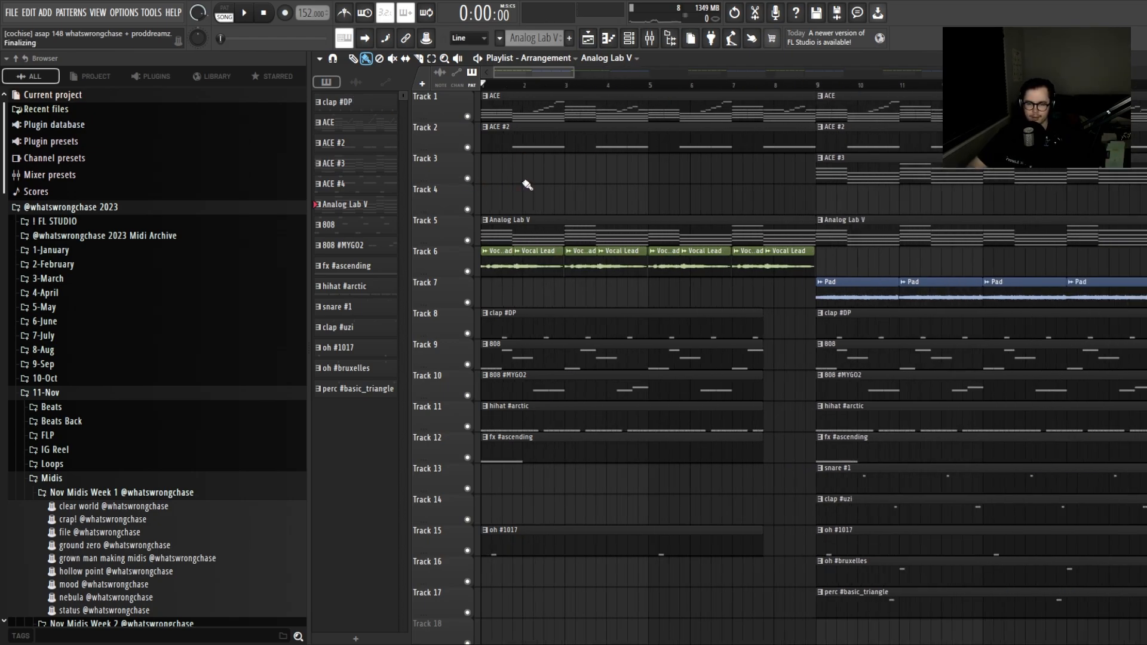
scroll(552, 106, down, 1)
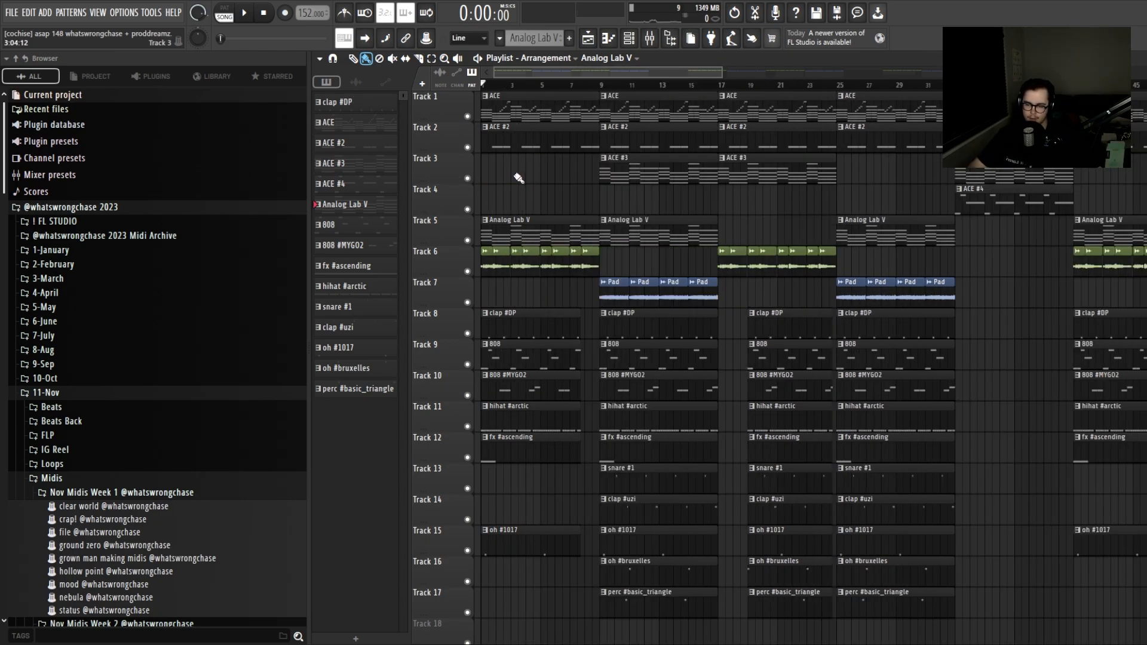
scroll(528, 184, down, 1)
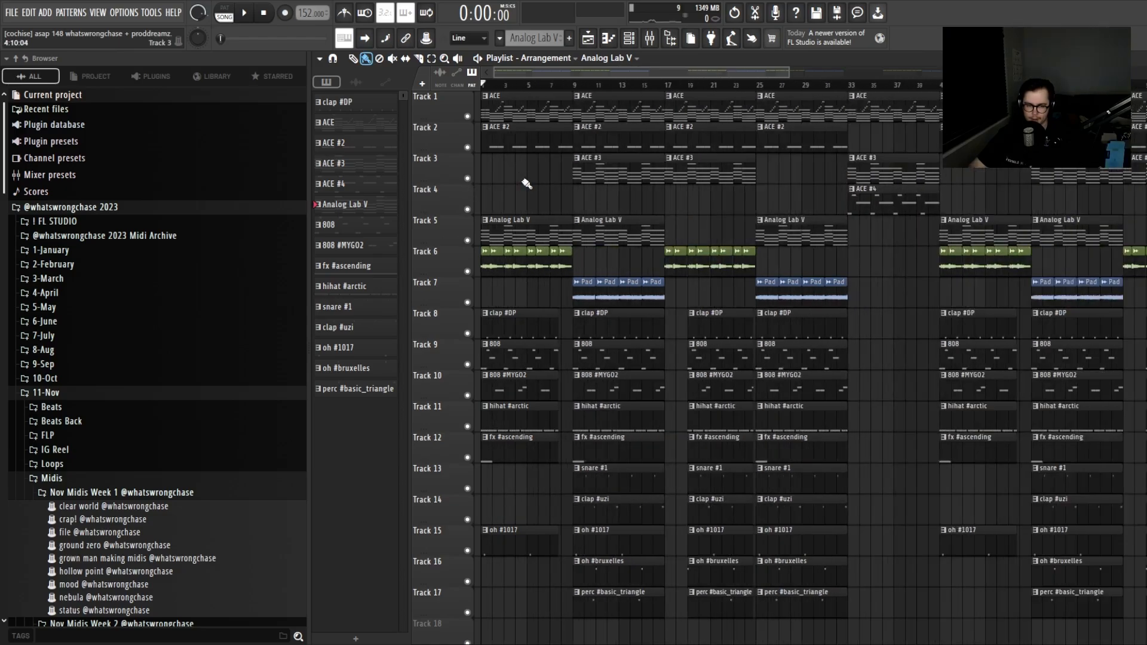
scroll(520, 289, up, 2)
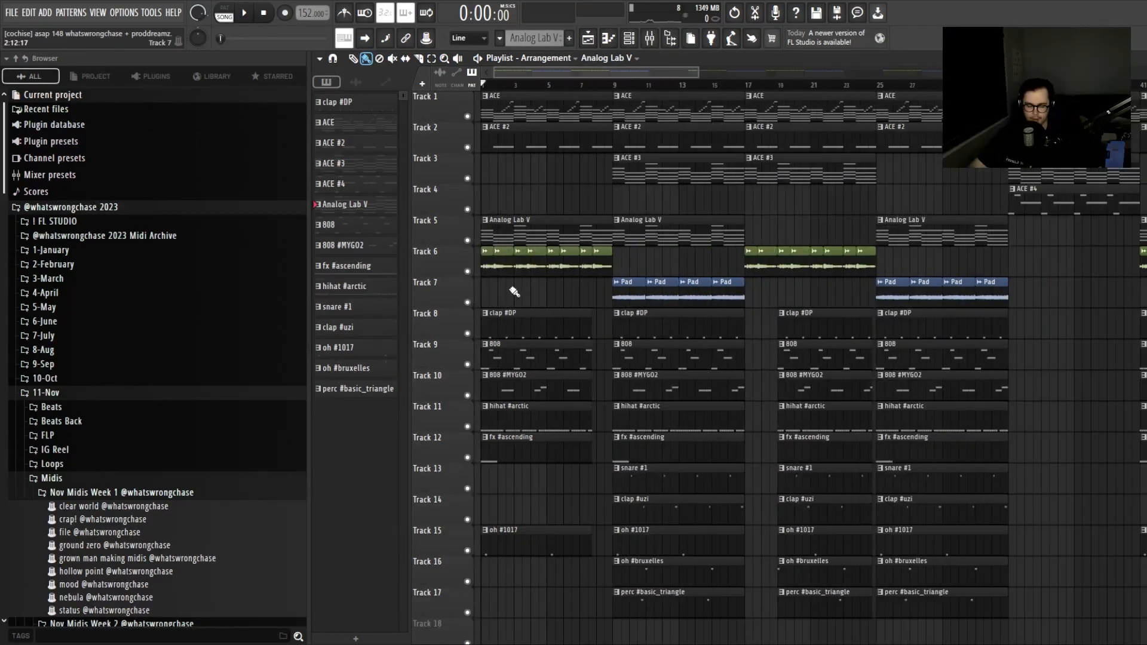
scroll(512, 298, up, 2)
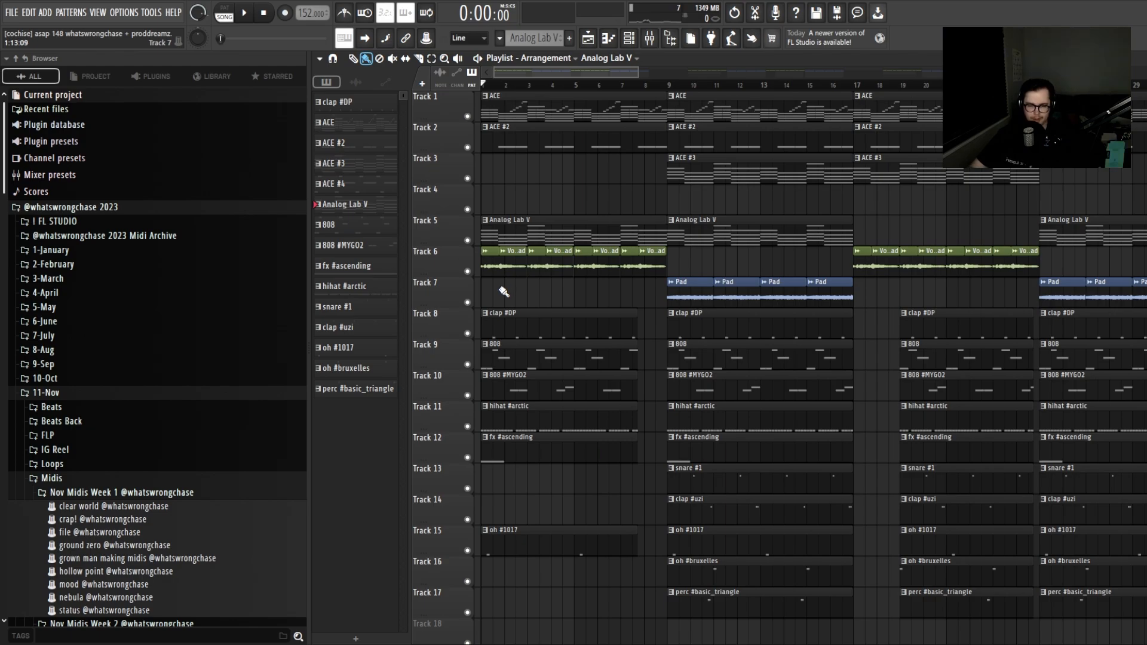
scroll(534, 293, up, 2)
scroll(507, 288, down, 2)
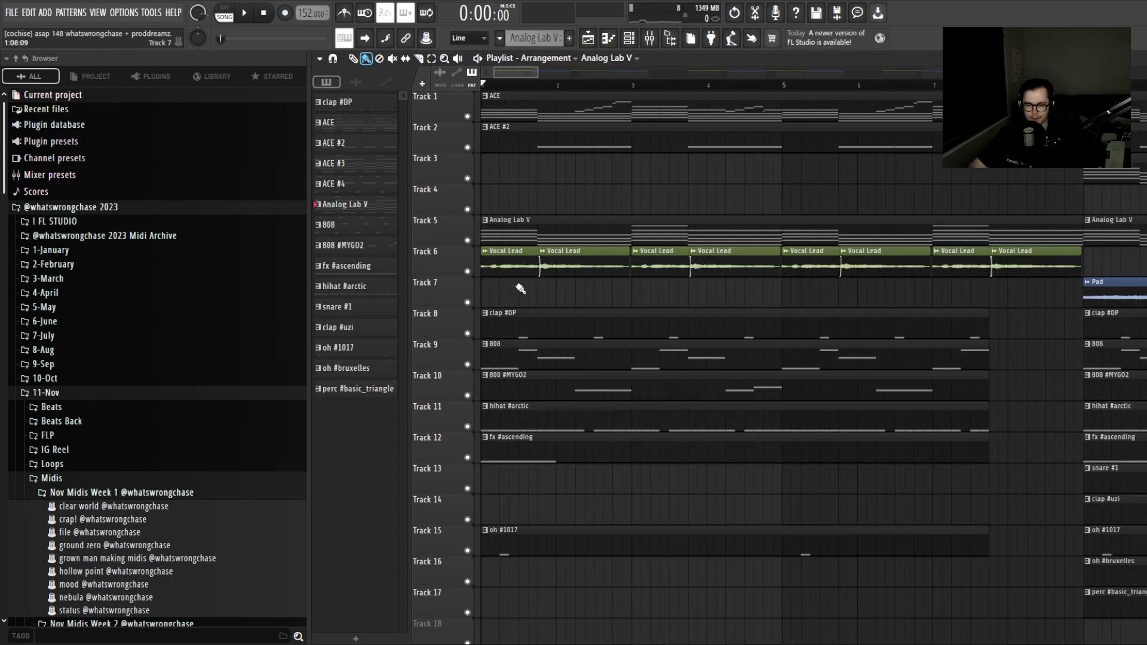
scroll(529, 286, up, 2)
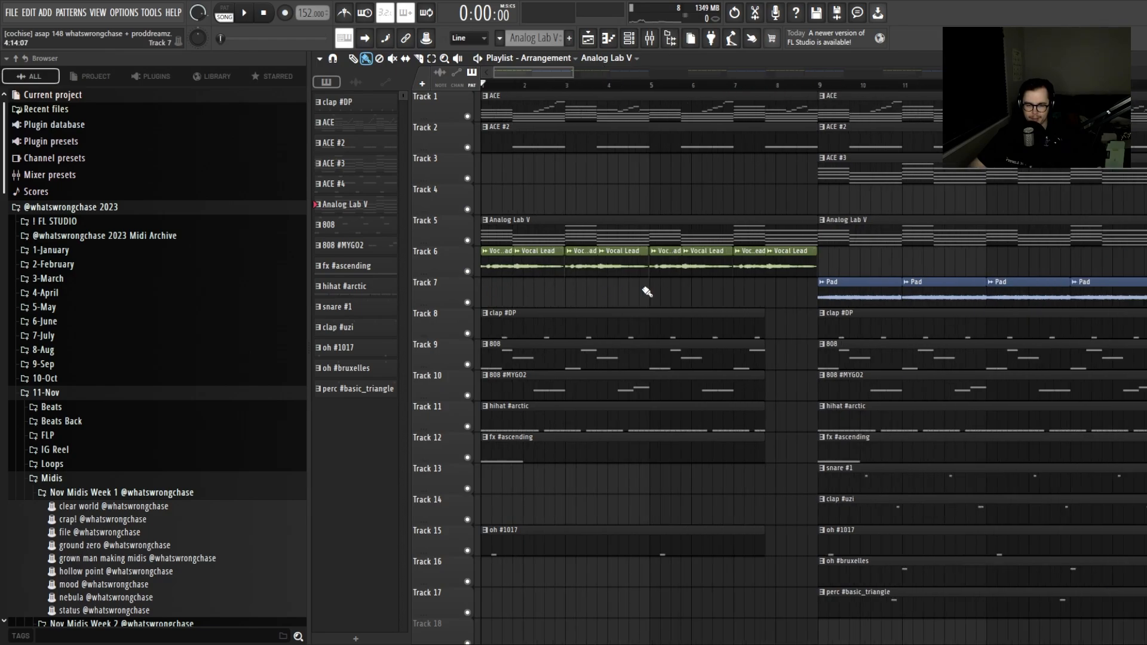
scroll(624, 293, down, 4)
click(503, 258)
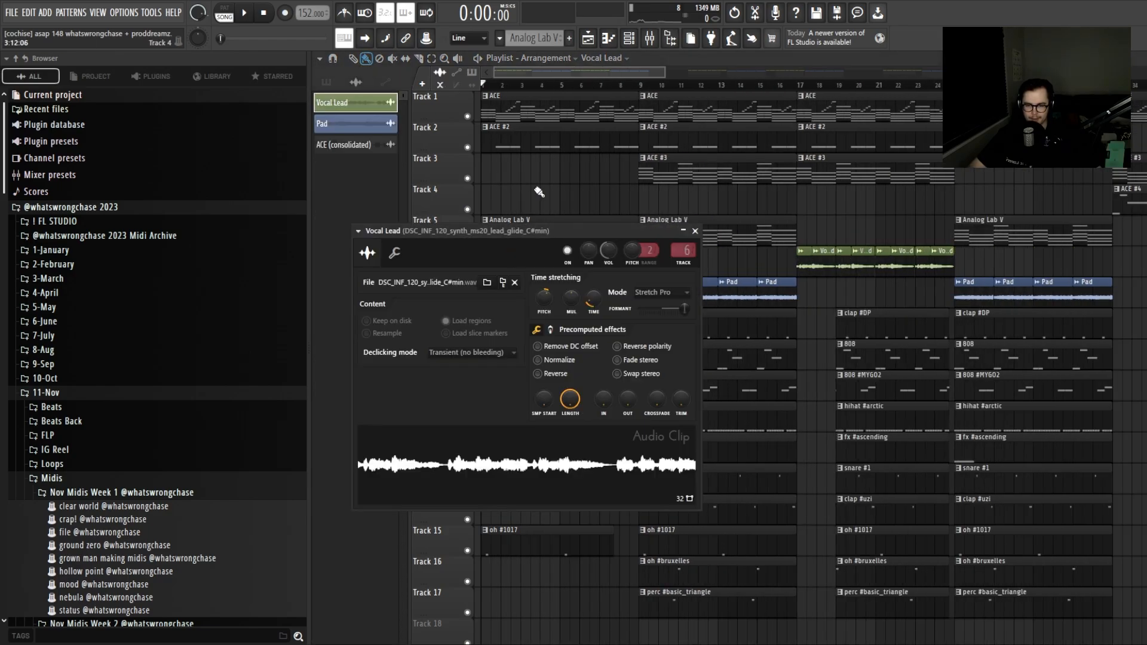
click(477, 269)
Solo Track 6, play the Vocal Lead clips over a selection of bars 1 to 8, and unsolo the track.
right_click(467, 272)
drag(483, 85, 638, 85)
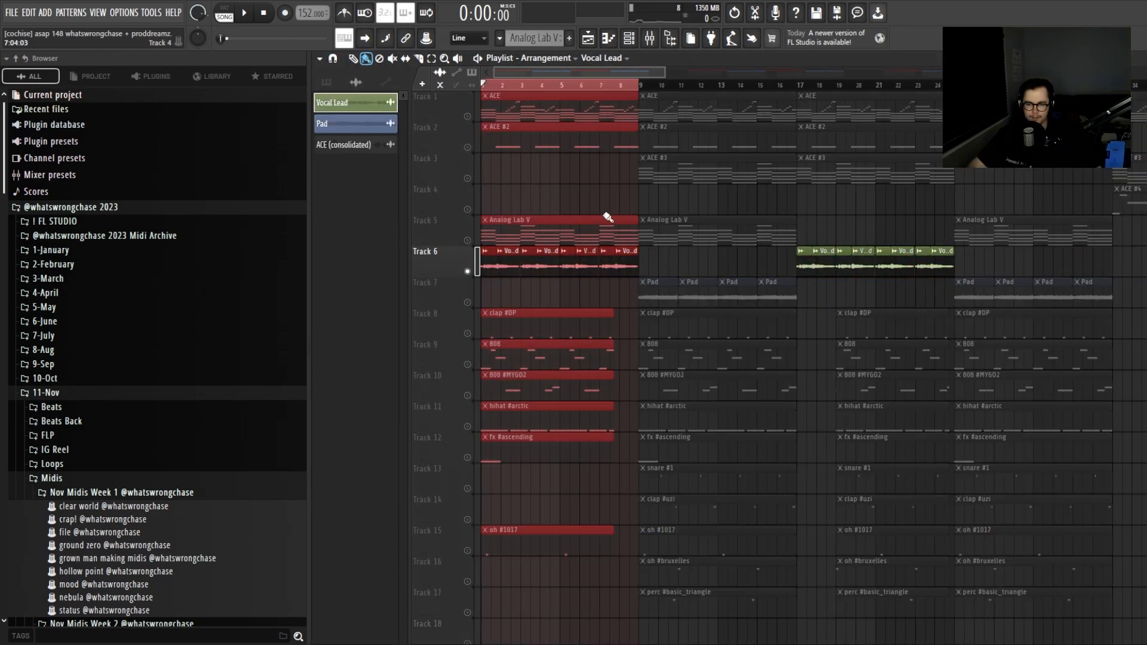
key(space)
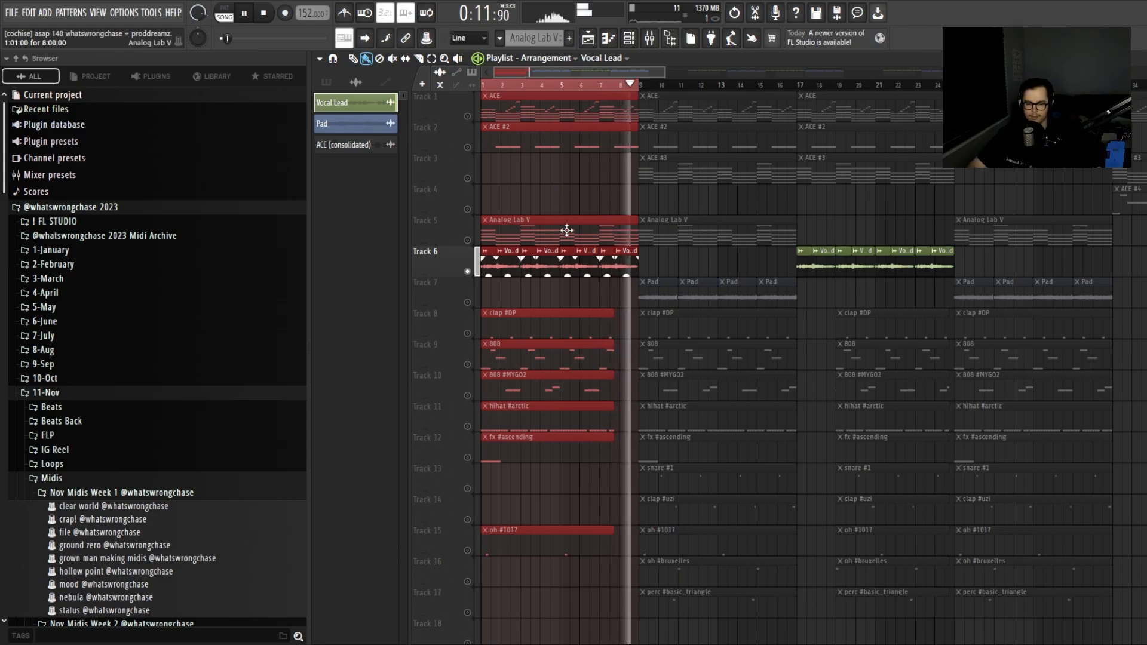
key(space)
scroll(521, 182, up, 3)
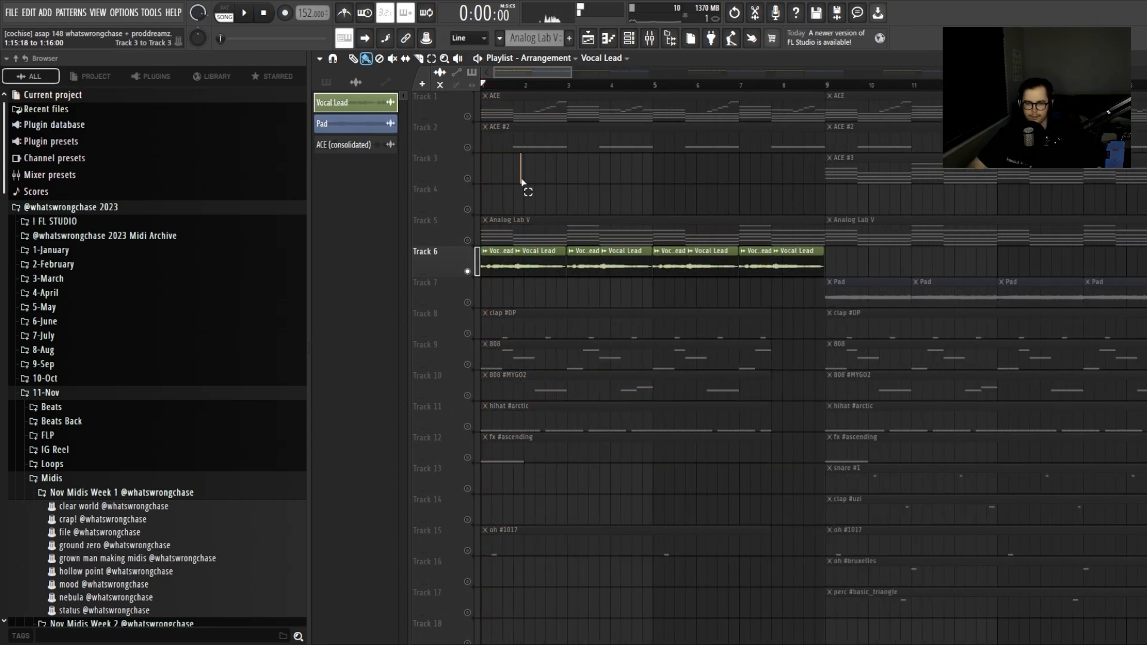
right_click(468, 271)
Solo Track 7 and examine its Pad clips from bar 9 onward.
scroll(582, 94, down, 5)
scroll(532, 179, up, 2)
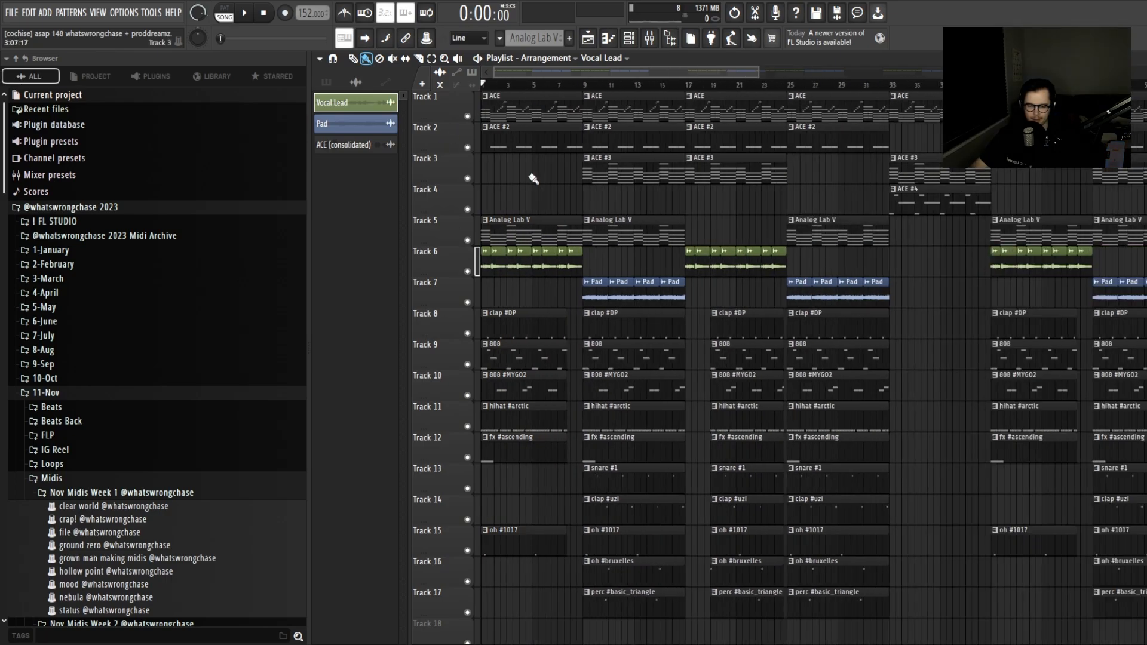
scroll(541, 185, up, 5)
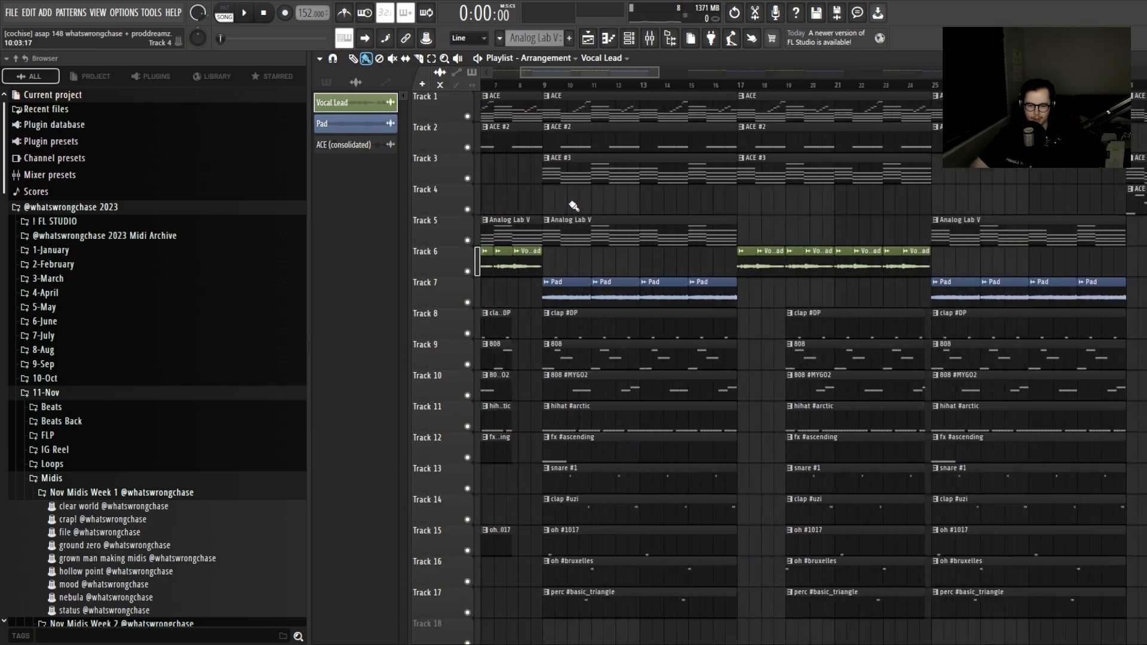
drag(542, 87, 762, 94)
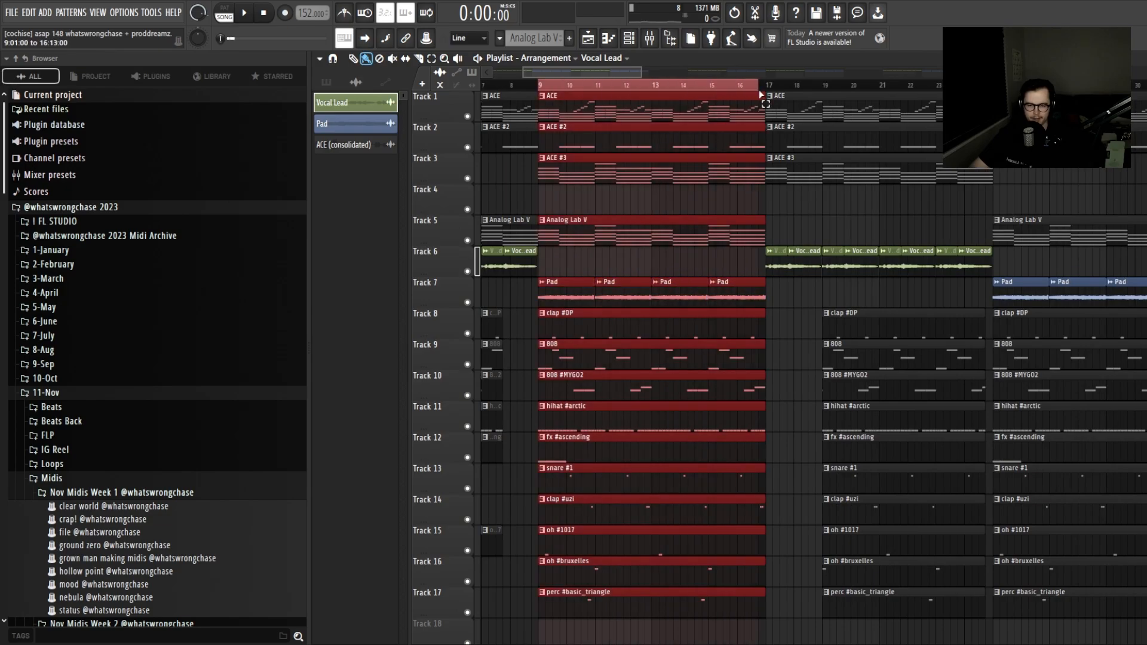
ctrl+click(468, 302)
click(573, 257)
scroll(585, 270, up, 2)
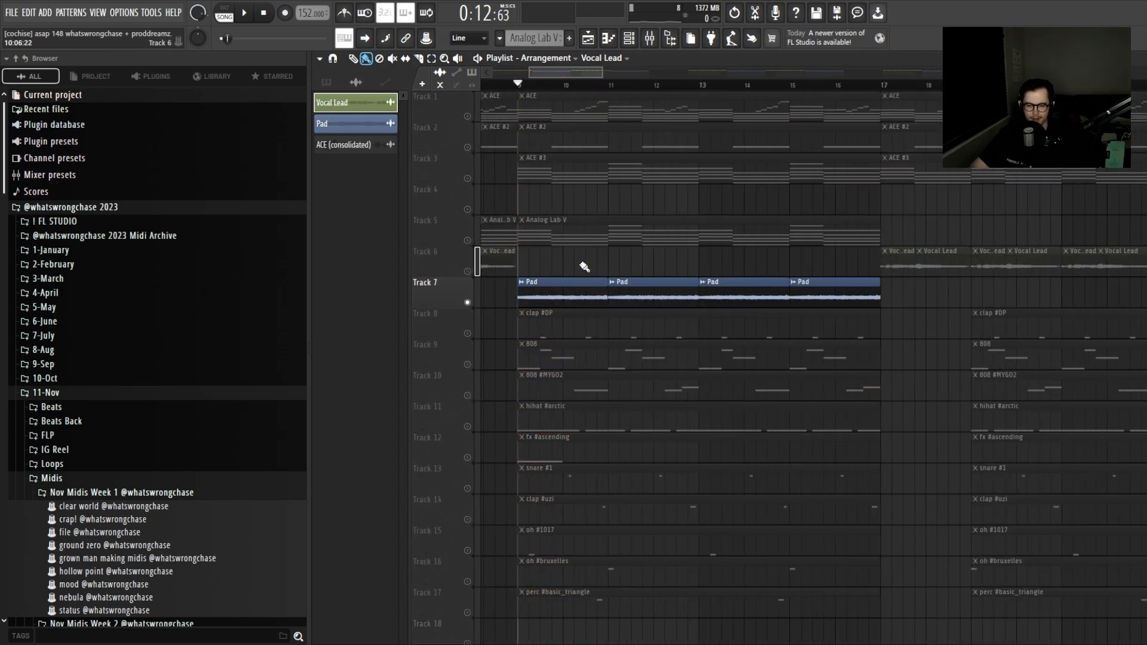
scroll(585, 267, down, 2)
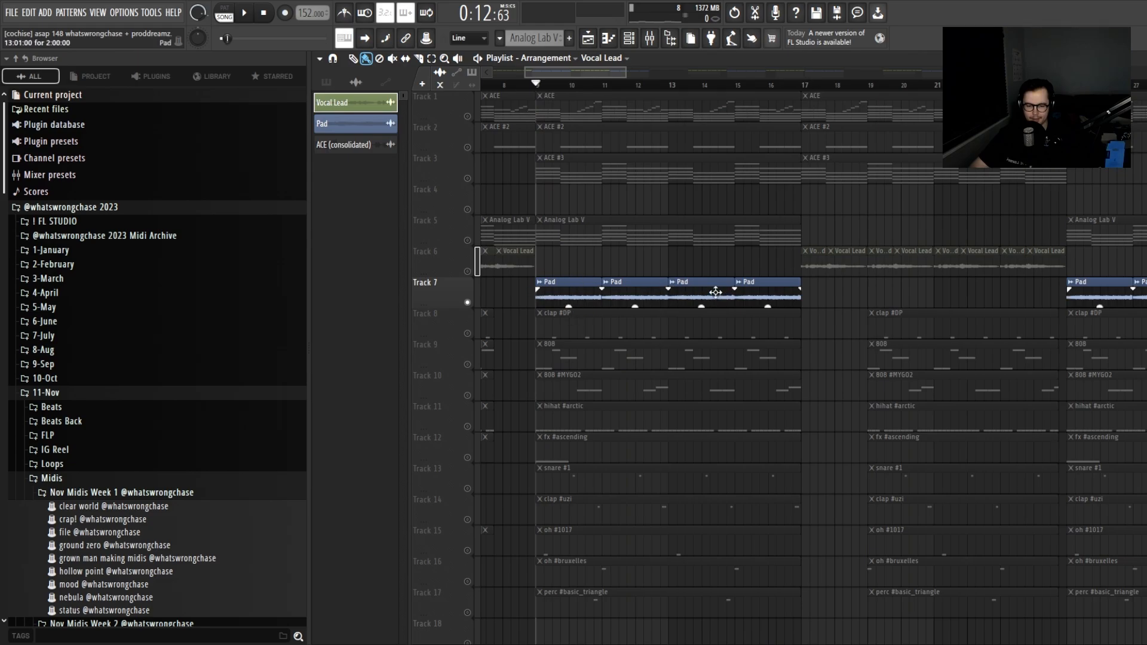
scroll(583, 258, down, 2)
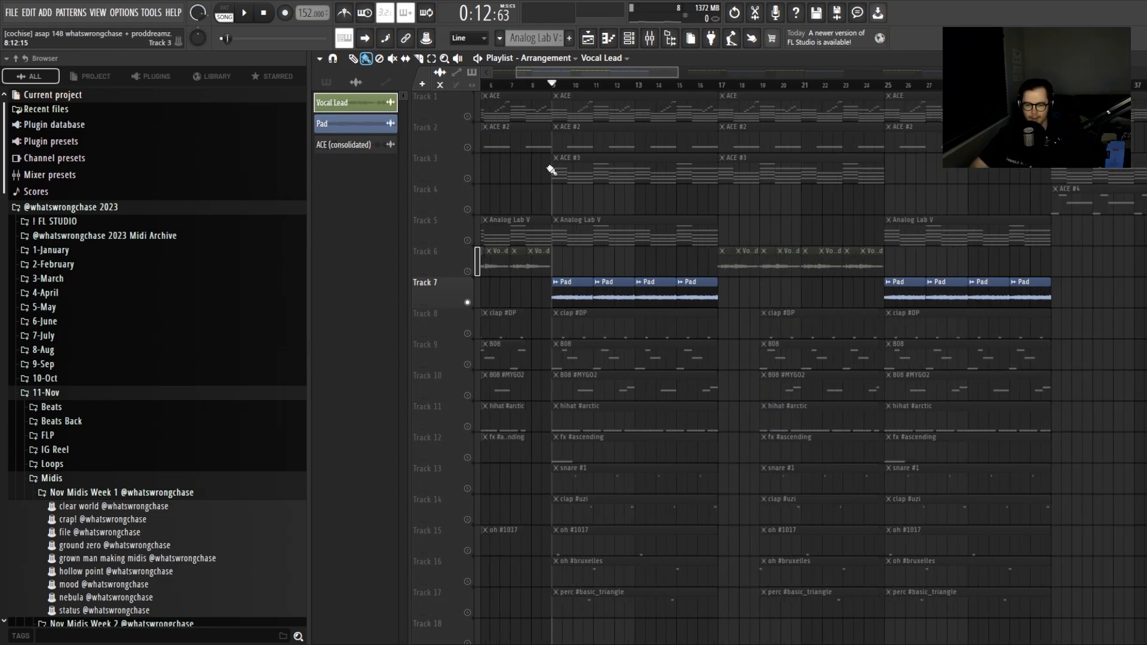
Select bars 9 to 16, play the soloed Pad clips through, and clear the selection.
drag(729, 95, 578, 108)
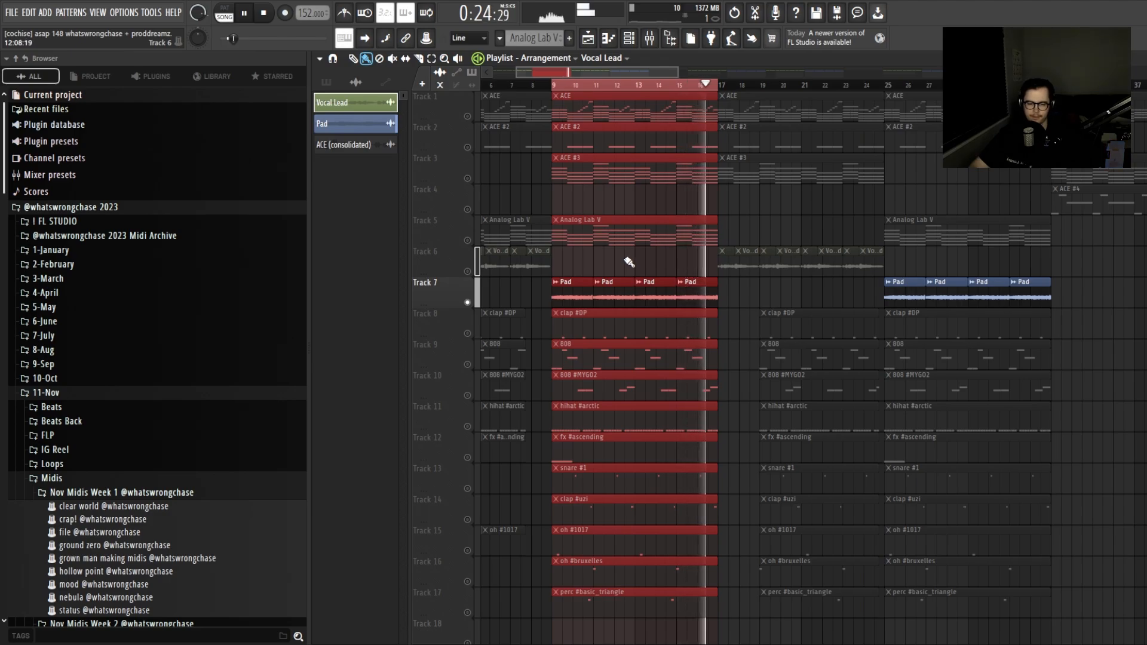
key(space)
click(697, 102)
Unsolo Track 7 and open the ACE #4 pattern at bar 33 of Track 4 in the piano roll.
scroll(640, 231, down, 2)
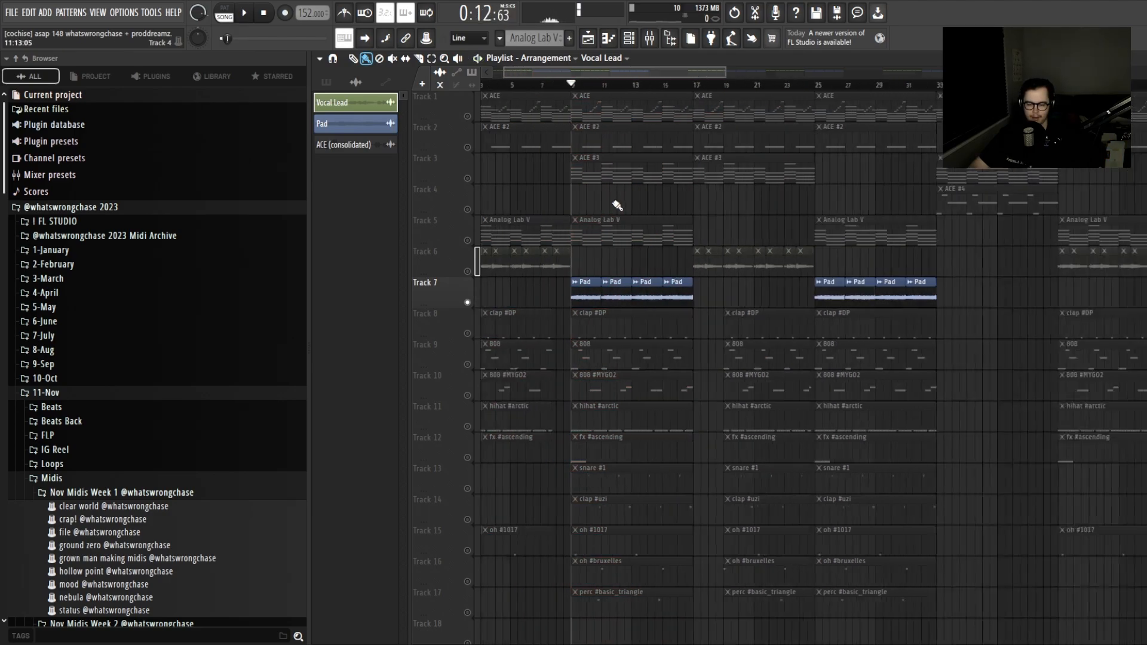
scroll(617, 205, down, 3)
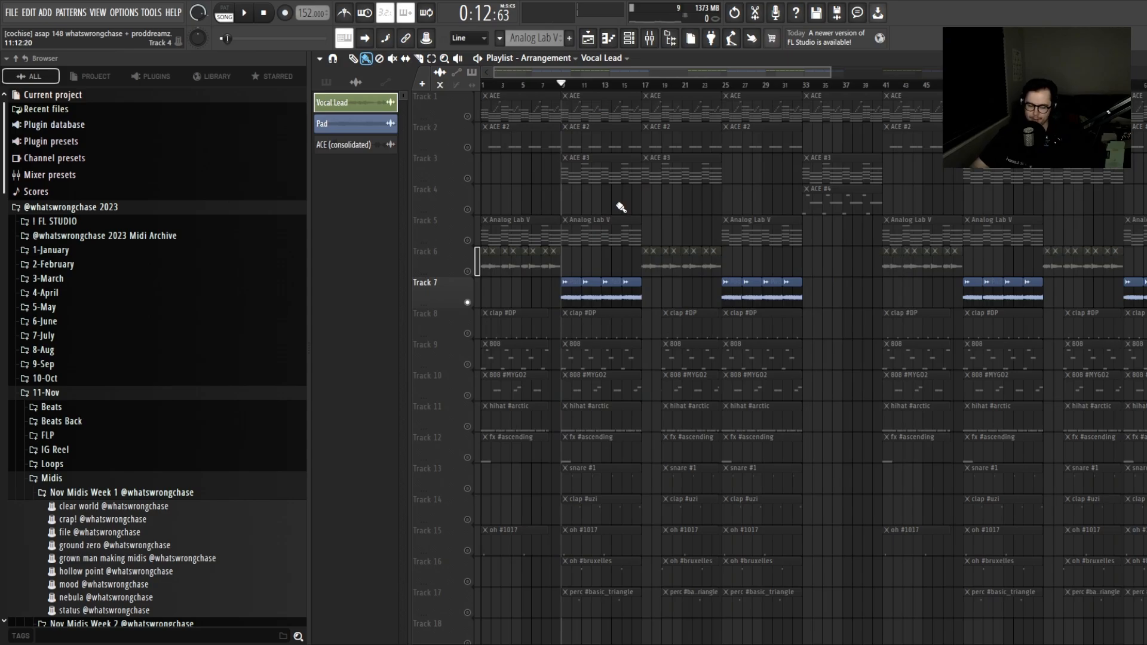
scroll(621, 207, down, 3)
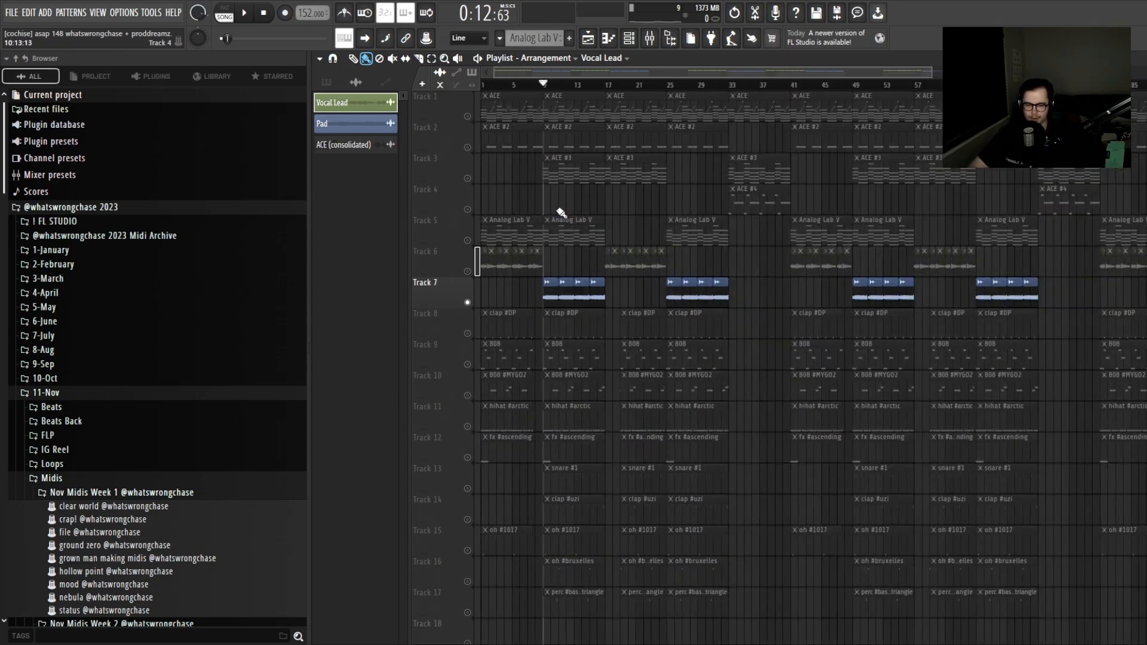
scroll(567, 208, up, 4)
scroll(487, 207, down, 3)
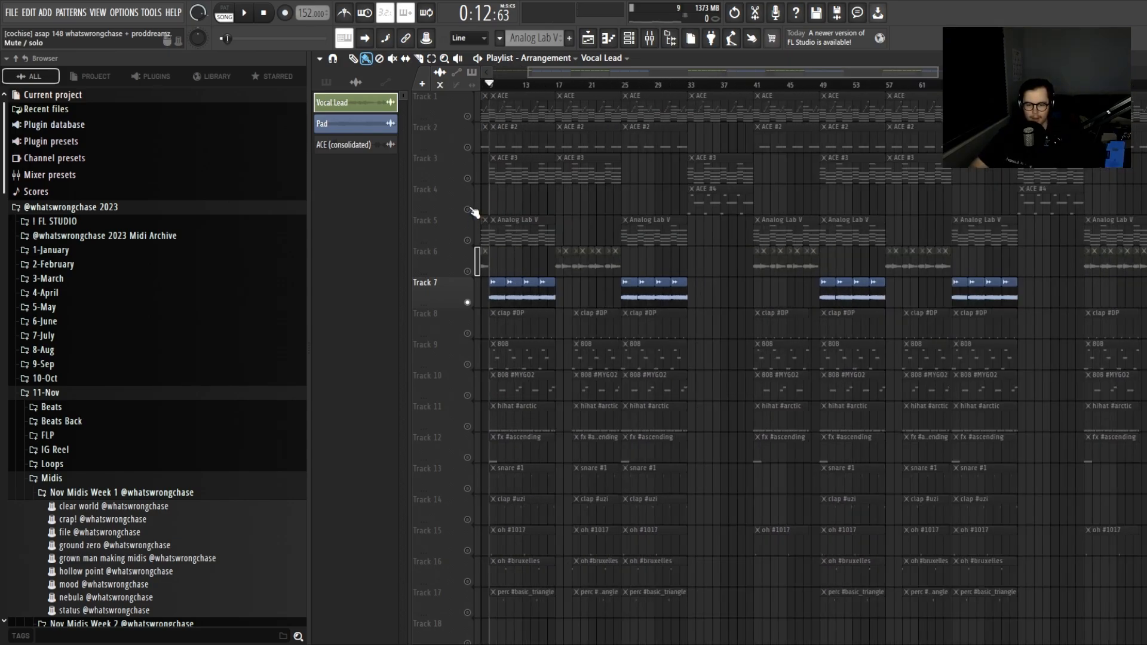
click(468, 210)
scroll(714, 143, up, 2)
scroll(727, 135, up, 3)
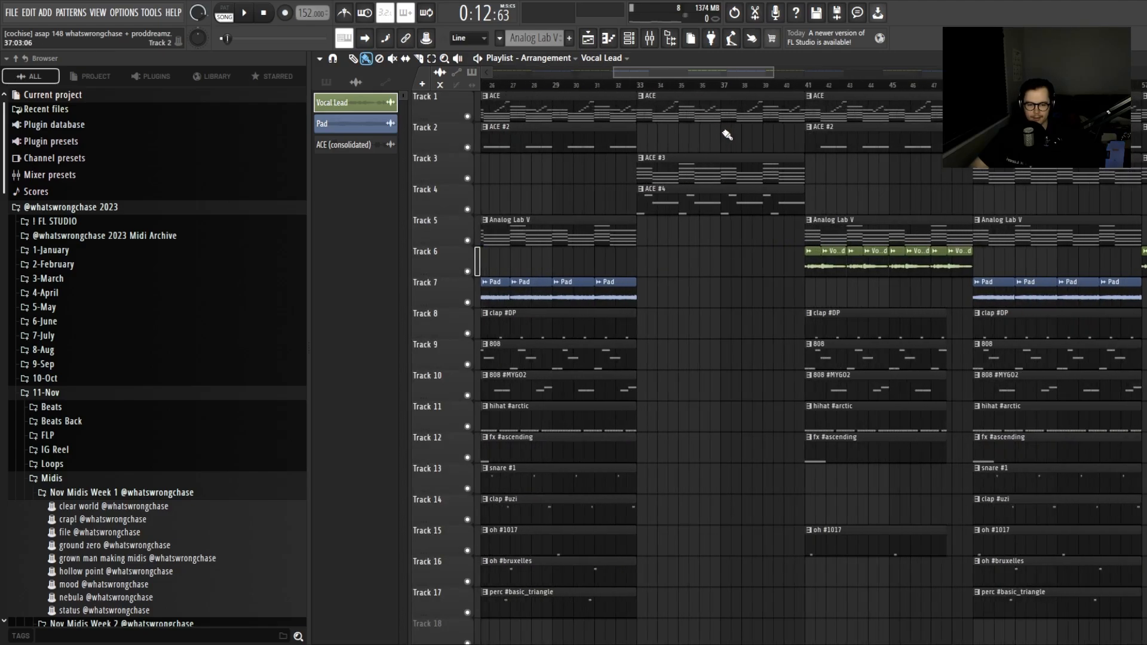
scroll(648, 230, down, 5)
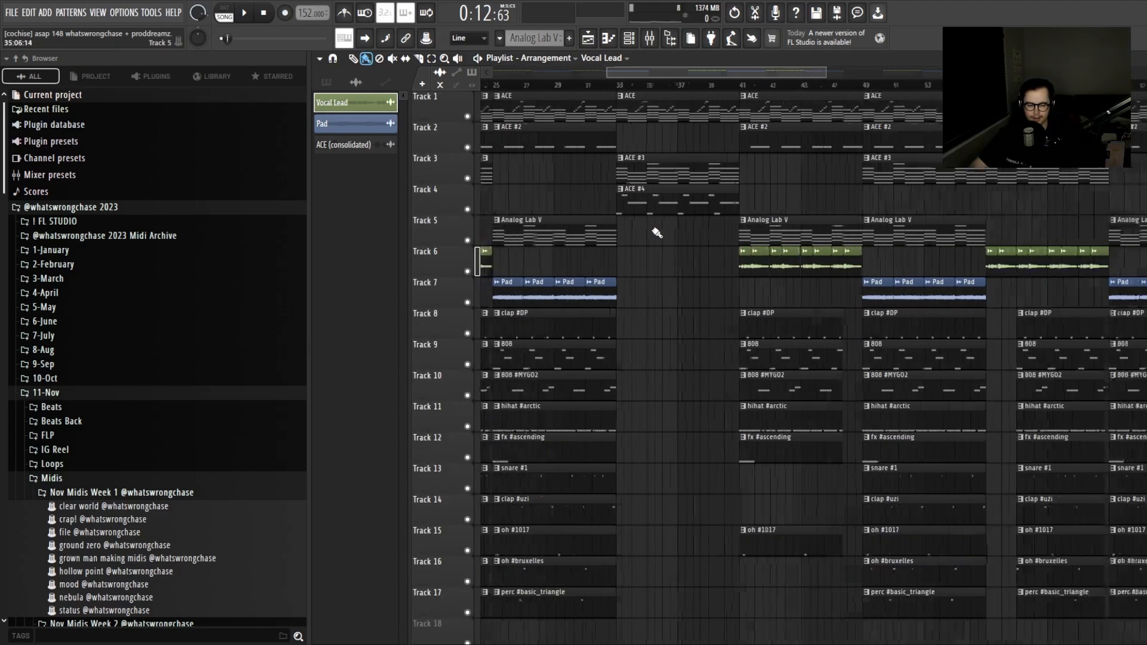
double_click(661, 202)
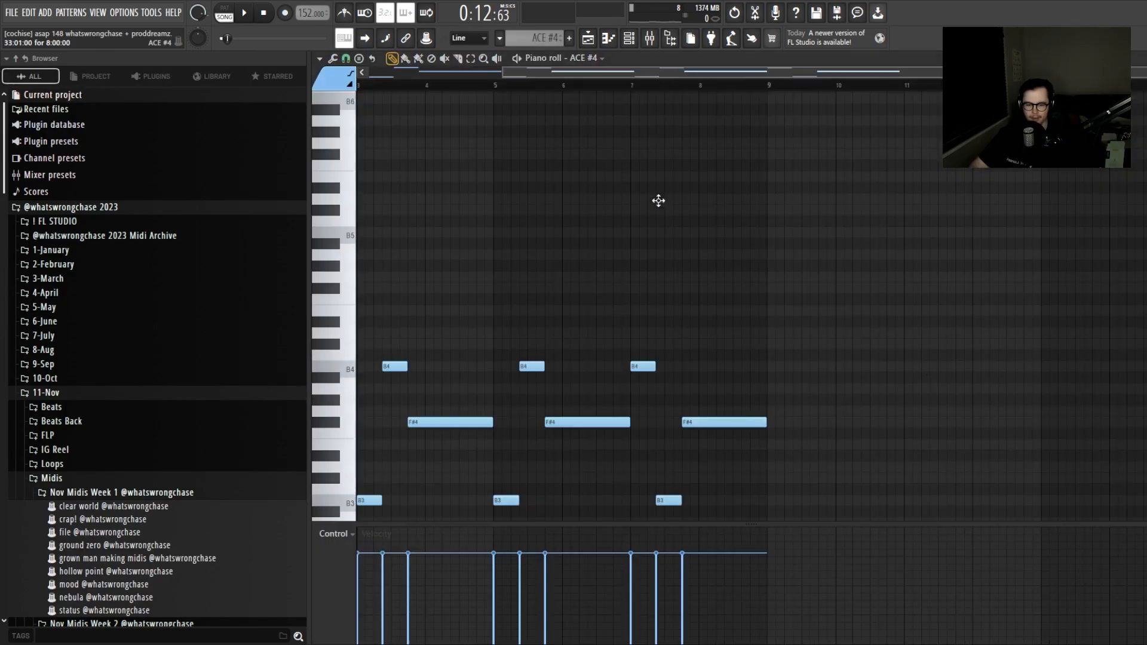
Open the ACE #4 channel's synth from the channel rack to check its preset, and close both windows.
click(631, 39)
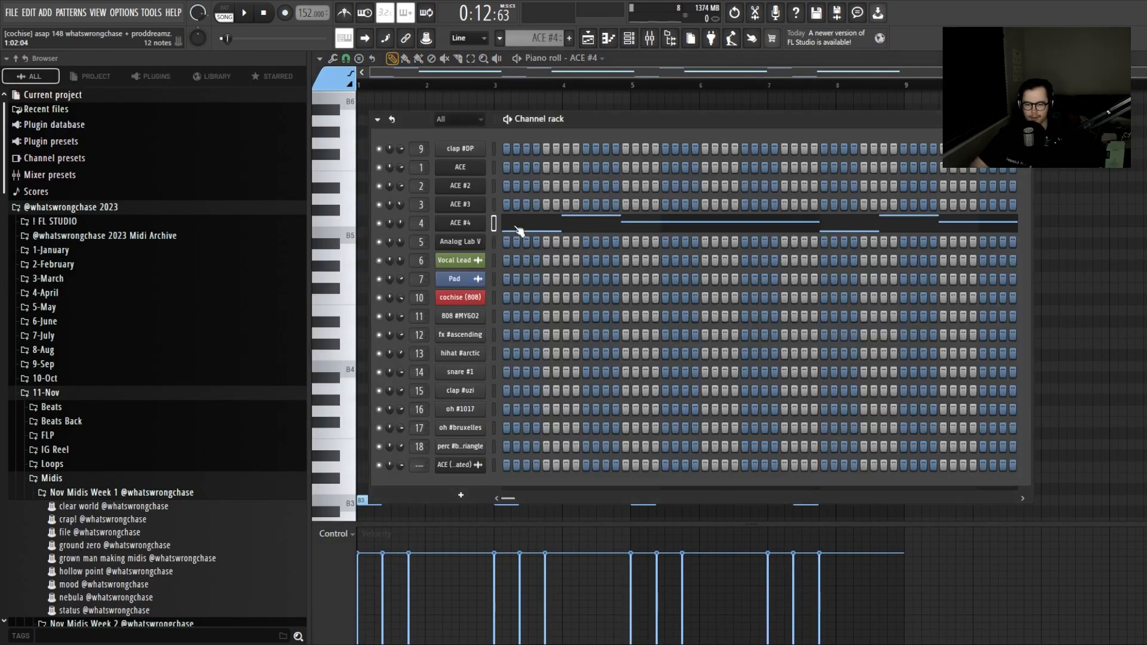
click(460, 223)
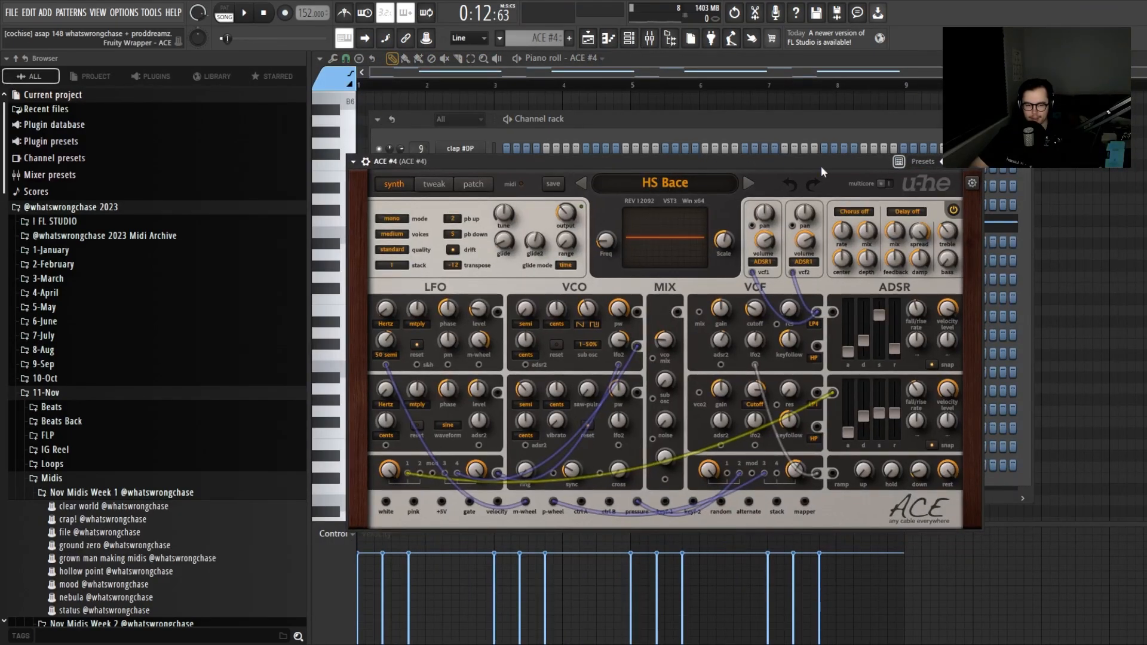
key(Escape)
key(Escape)
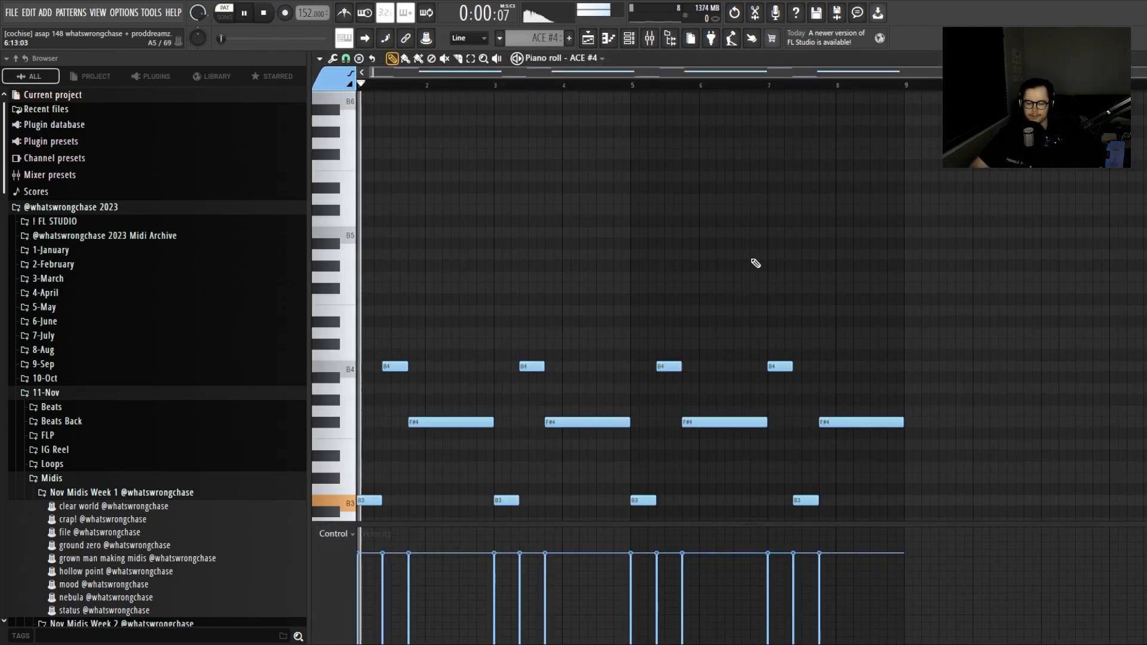
Play the ACE #4 pattern through in pattern mode with its lower notes in view.
key(space)
scroll(691, 256, down, 3)
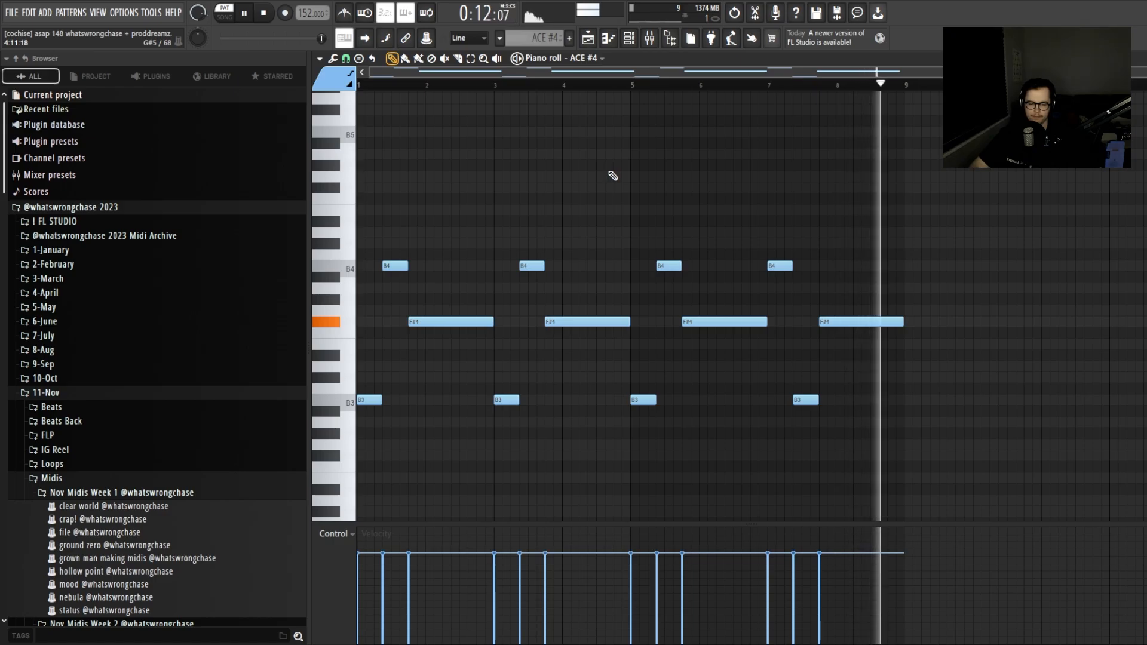
key(space)
Select the opening B3 and B4 notes of ACE #4, clear the selection, and examine how the note order varies across the pattern.
drag(415, 233, 465, 224)
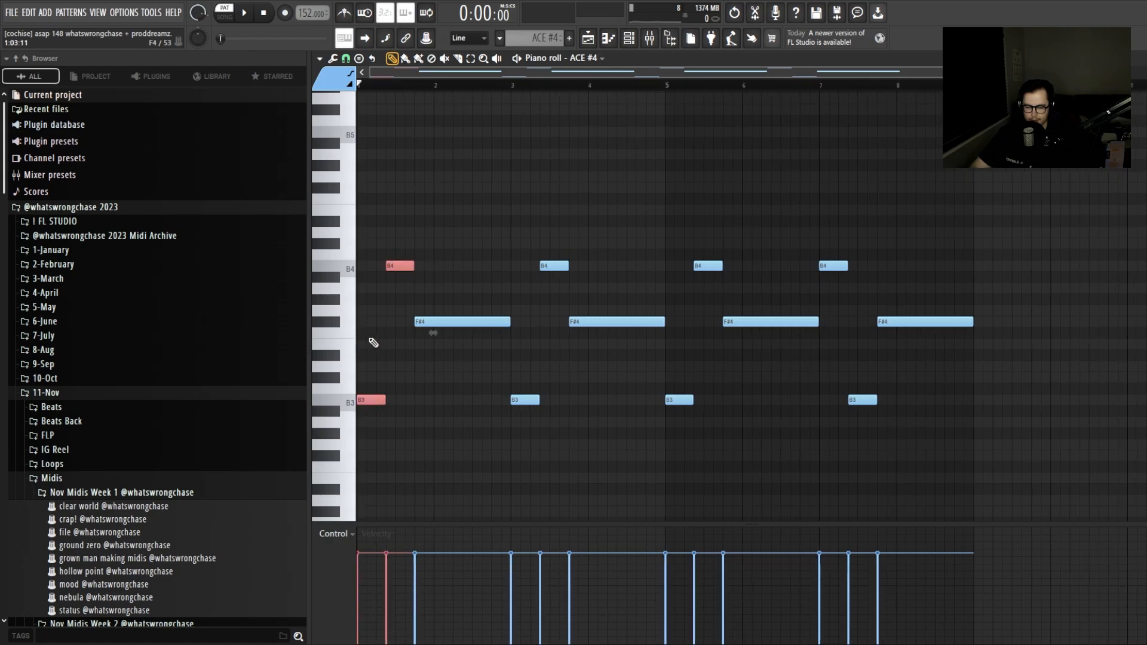
click(383, 332)
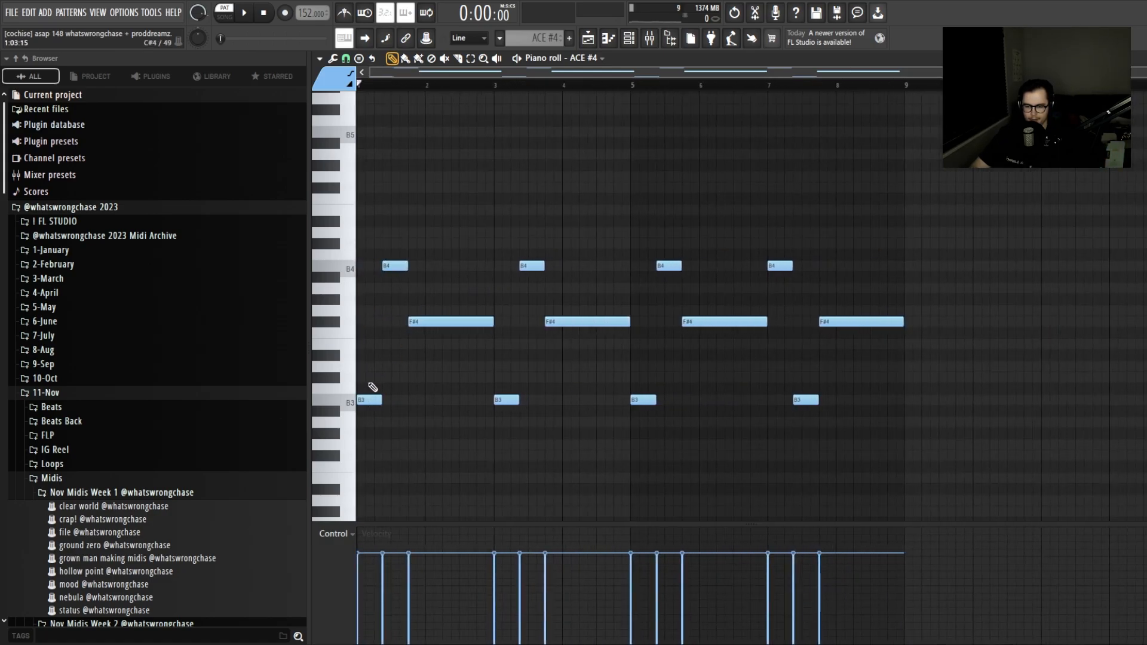
drag(673, 415, 357, 384)
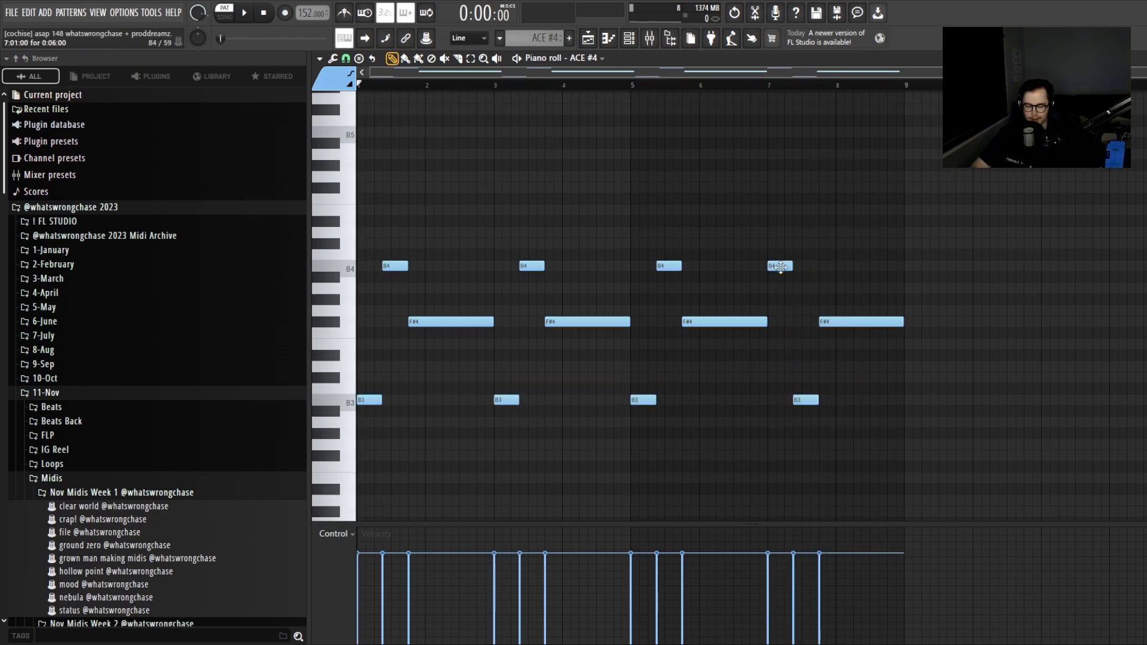
Return to the playlist, select the melody clips on Tracks 1 to 7 in the first section, and clear the selection.
click(630, 38)
key(F5)
drag(834, 299, 482, 93)
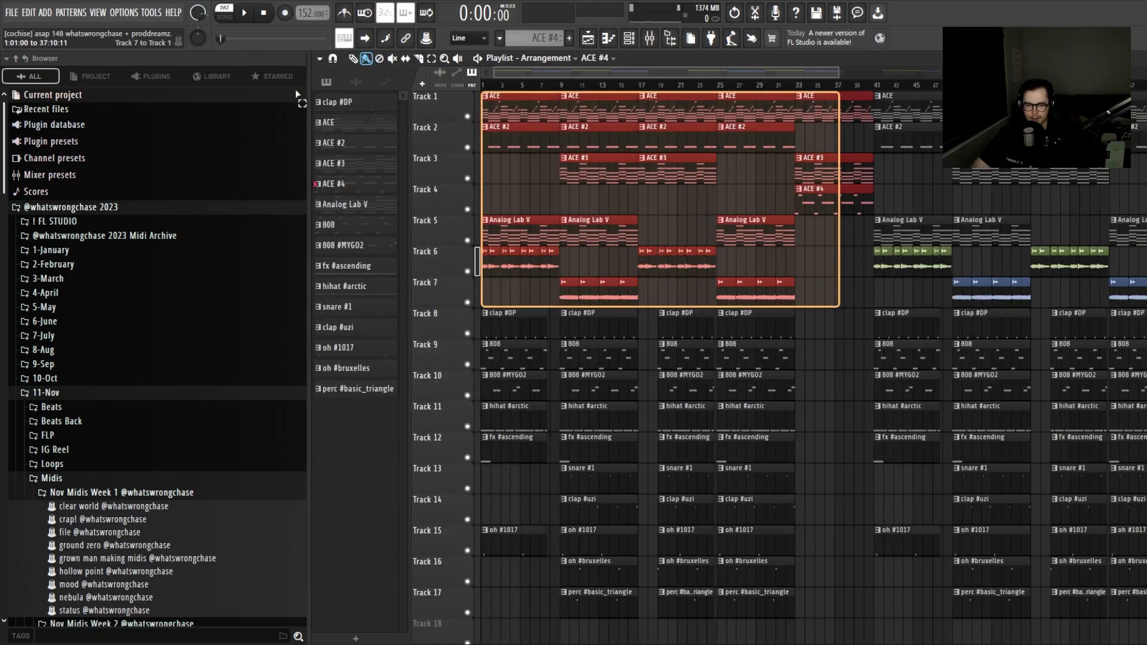
scroll(630, 226, down, 3)
drag(778, 306, 433, 103)
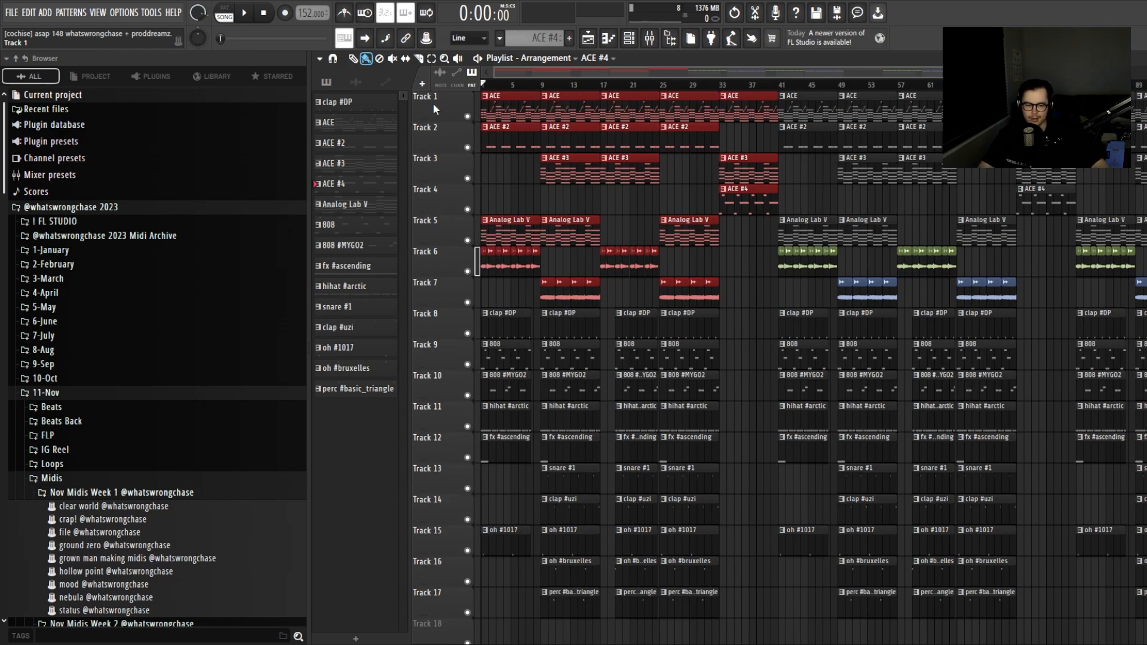
click(560, 200)
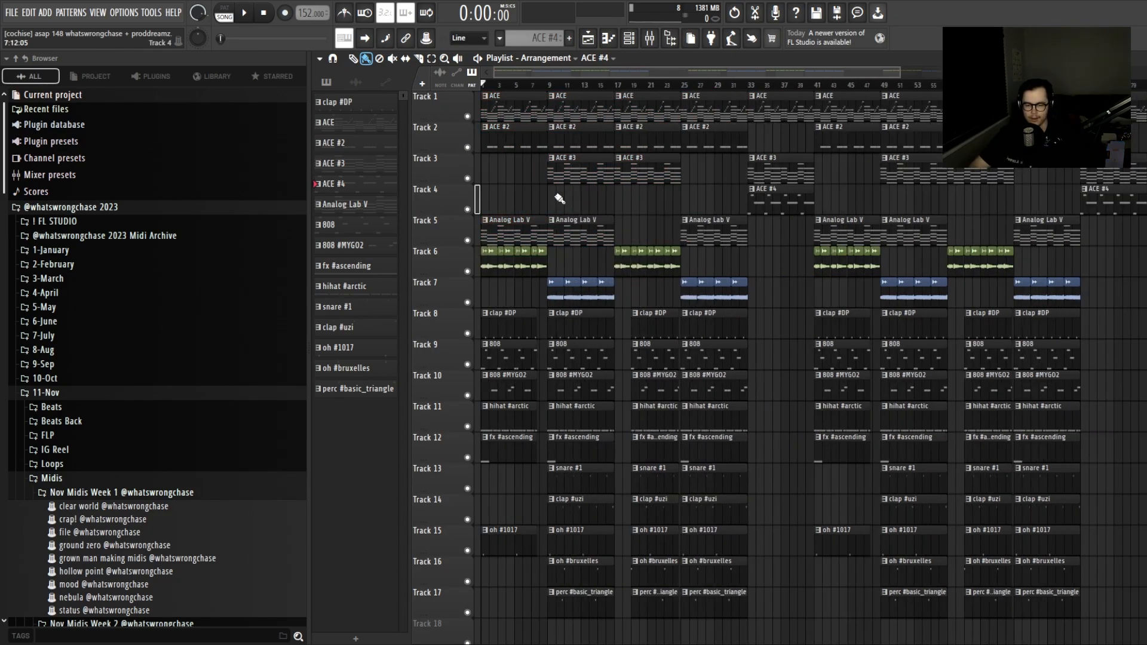
Solo Track 8 and set the playback selection to the eight bars starting at bar 9.
scroll(565, 199, down, 2)
scroll(534, 195, down, 2)
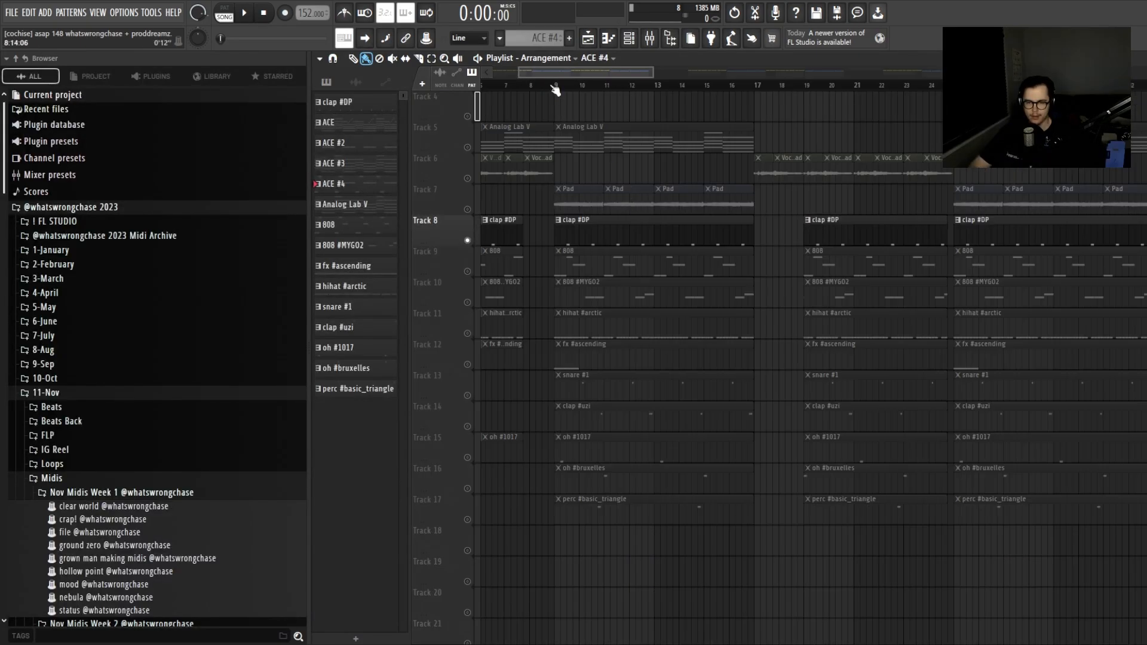
drag(555, 86, 600, 89)
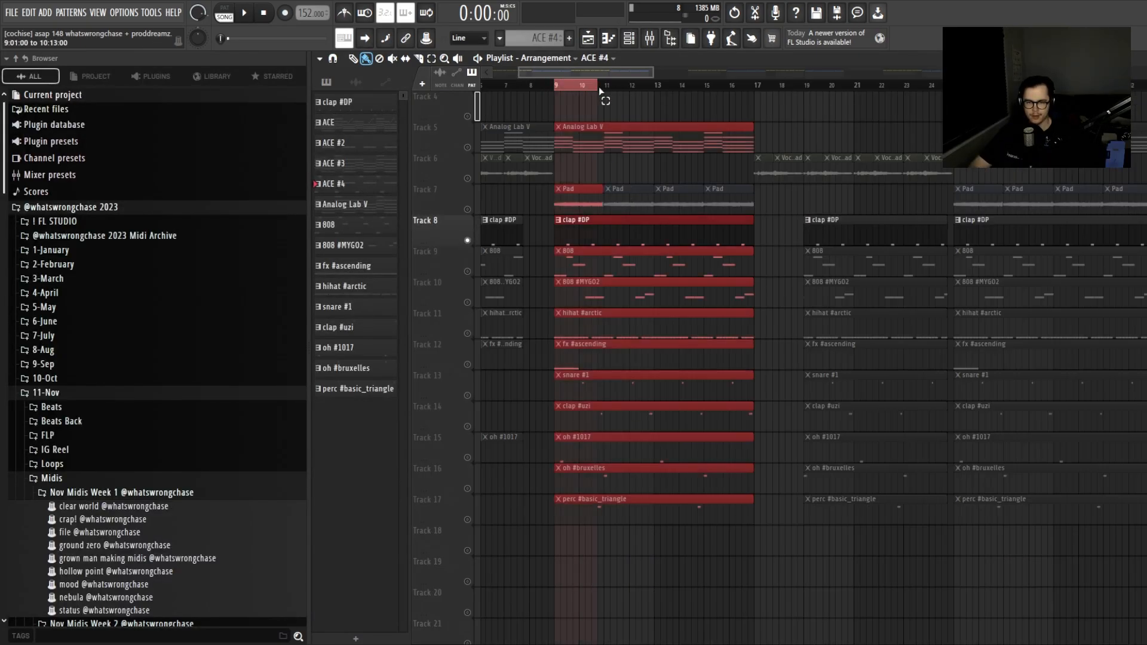
Examine the clap #DP pattern's notes in the piano roll, and play the soloed clap from bar 9 in the playlist.
double_click(641, 222)
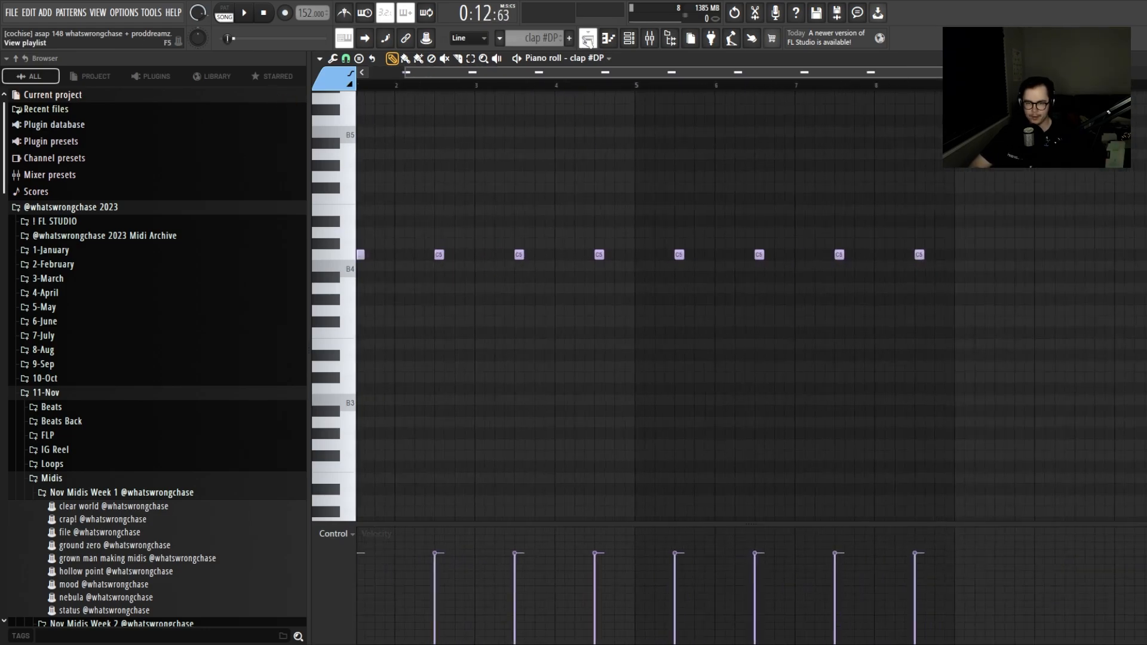
key(F5)
ctrl+scroll(571, 247, up, 2)
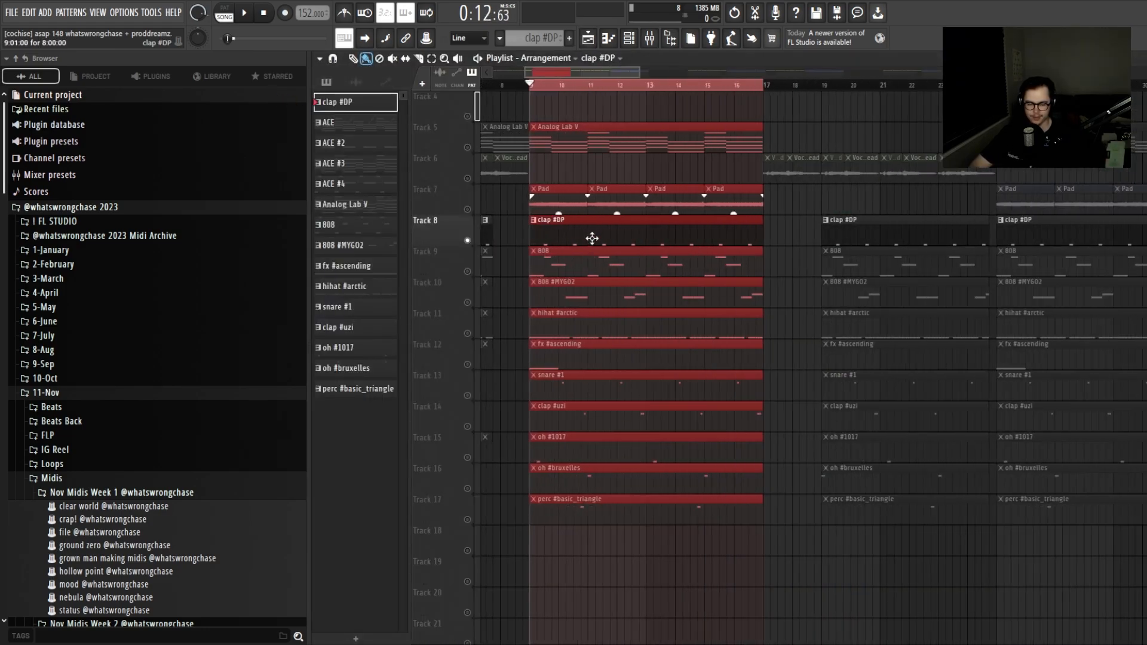
scroll(590, 238, down, 1)
double_click(575, 188)
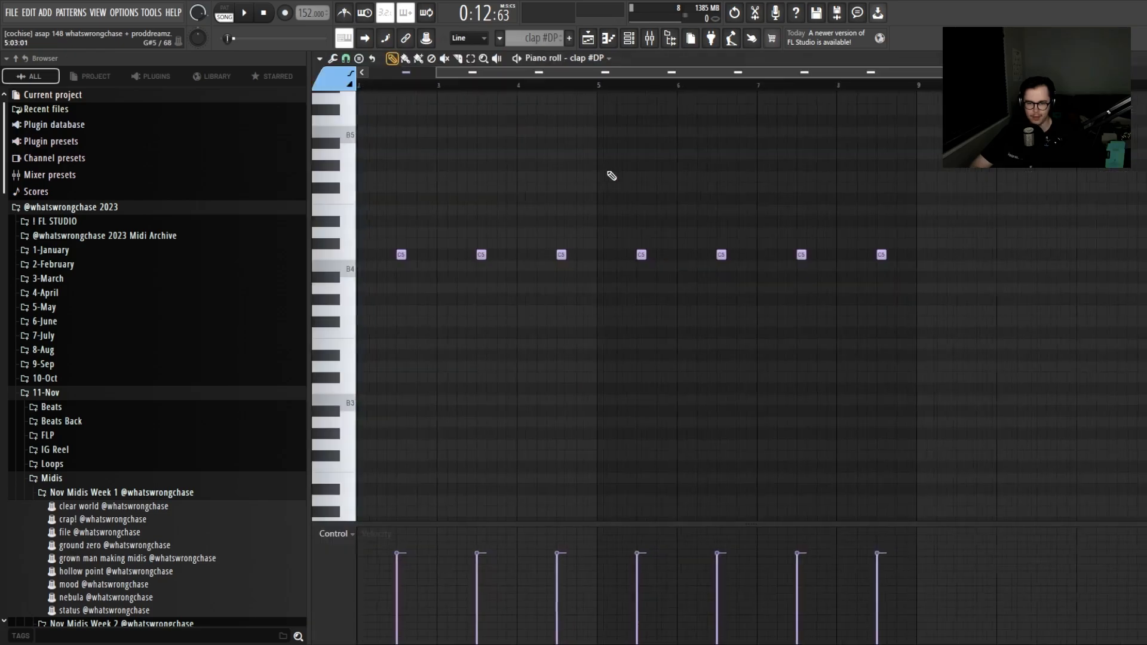
click(593, 46)
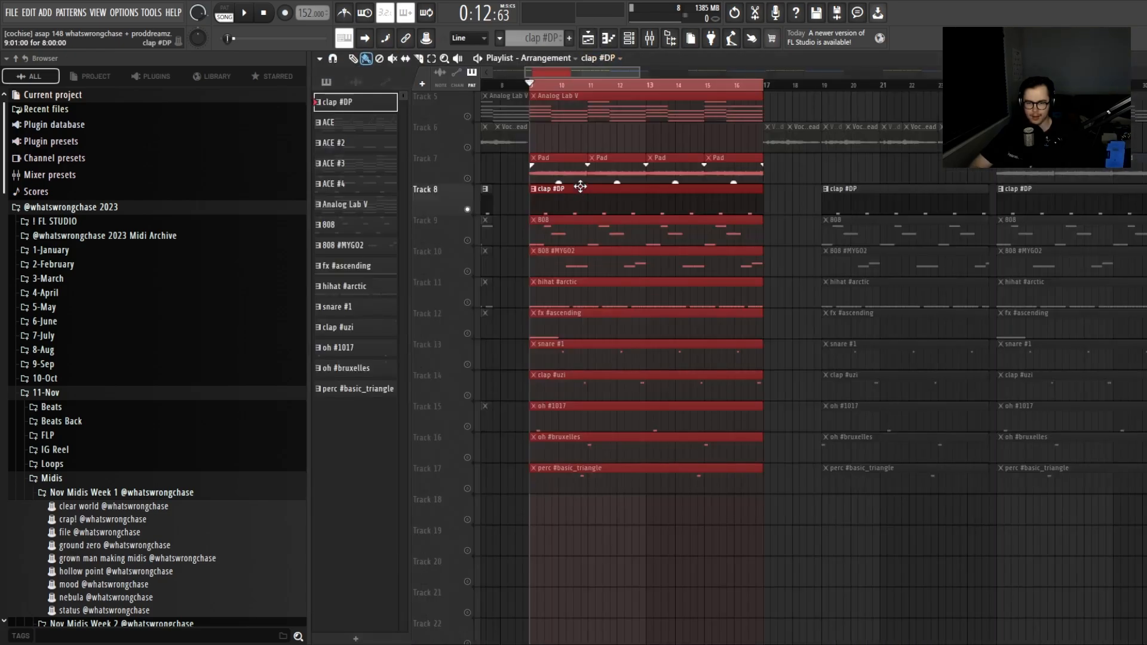
key(space)
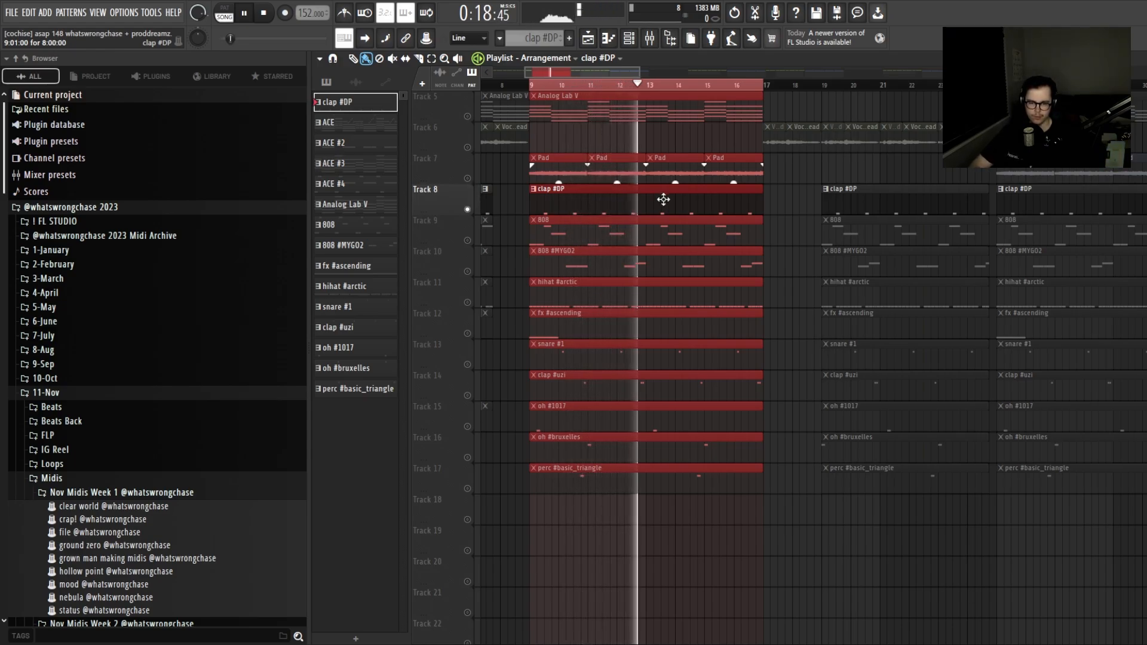
key(space)
Unmute Track 11 and play hihat #arctic together with the clap from bar 9.
scroll(624, 202, up, 2)
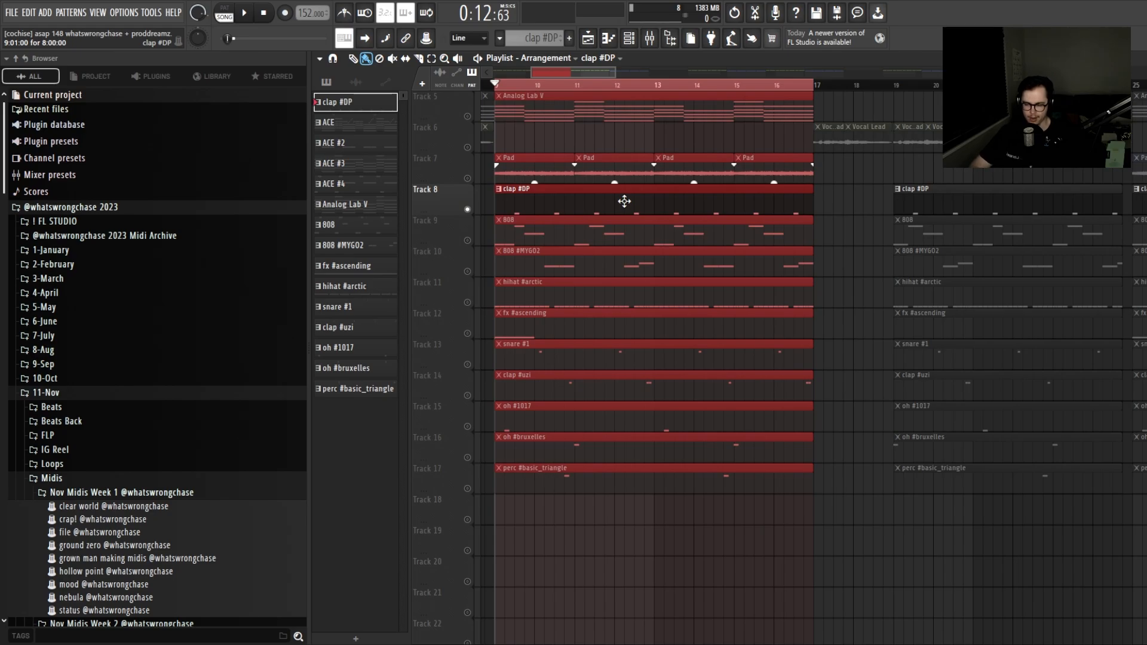
scroll(625, 201, down, 1)
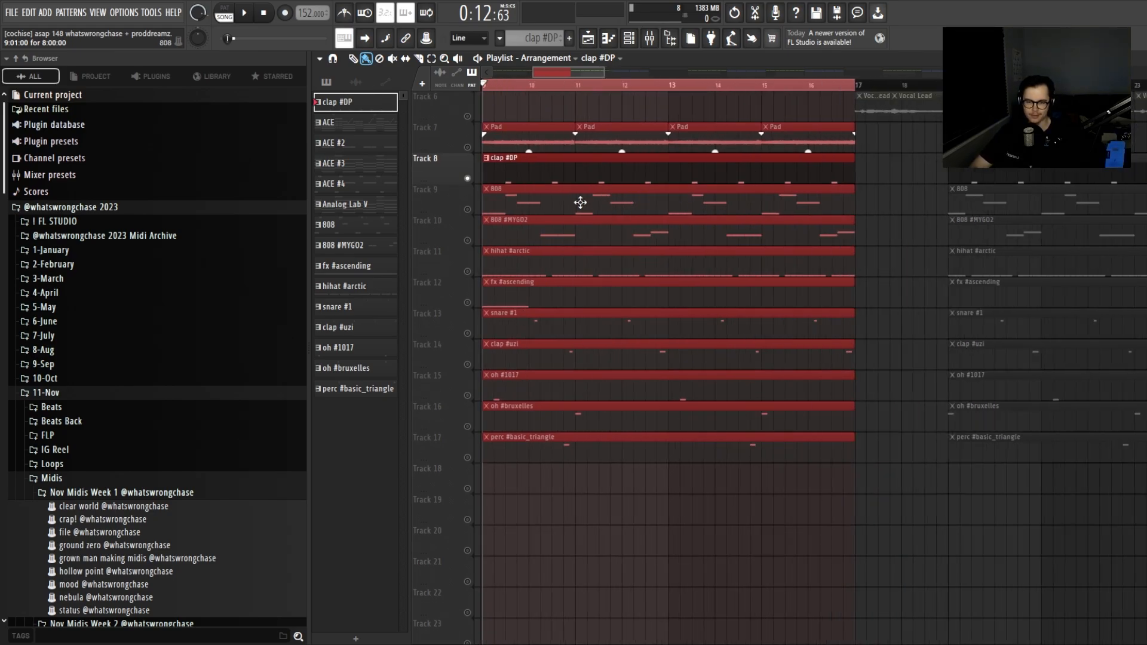
click(468, 272)
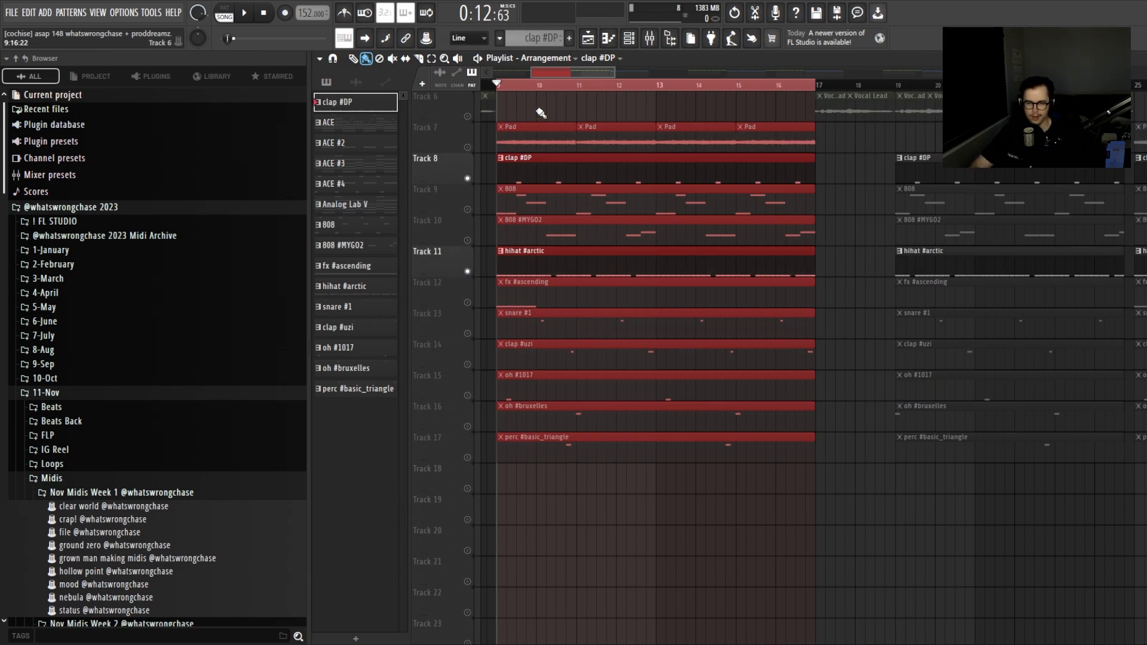
key(space)
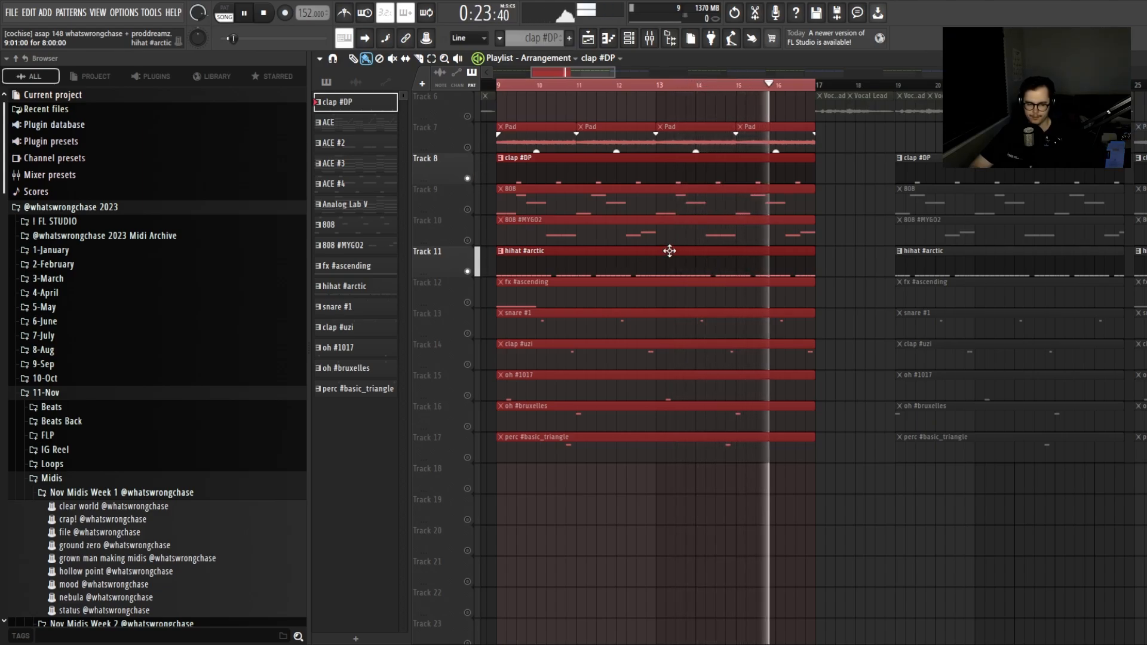
key(space)
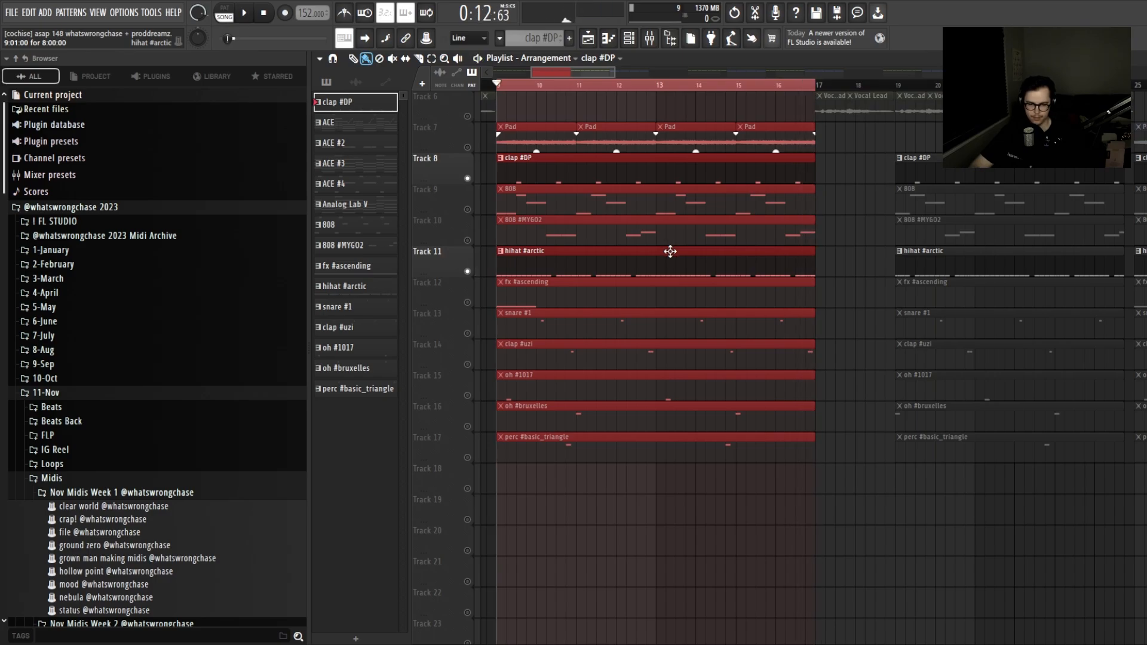
Open the hihat #arctic pattern in the piano roll, examine its note spacing and rolls, and return to the playlist.
double_click(600, 268)
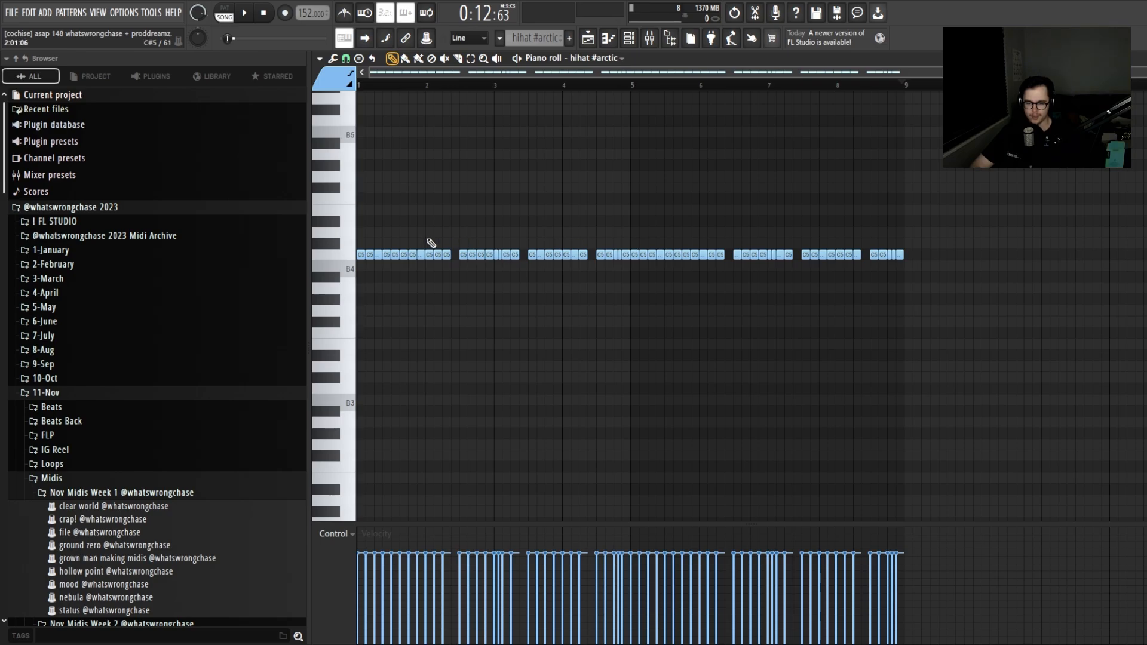
scroll(361, 236, up, 3)
scroll(443, 230, down, 2)
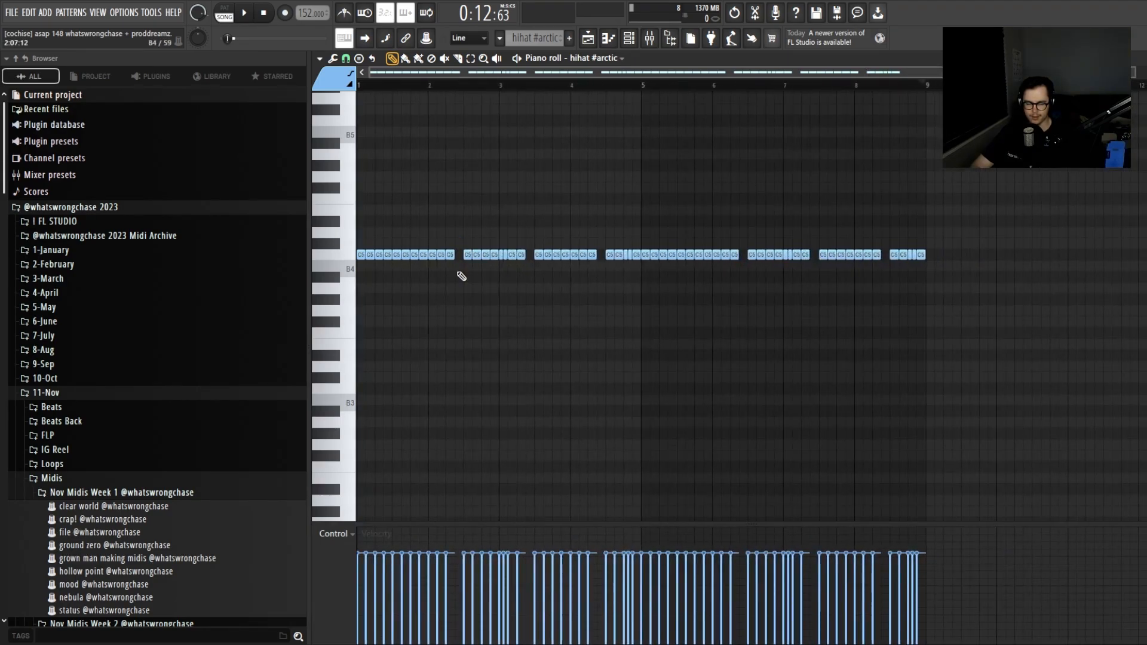
scroll(481, 248, up, 2)
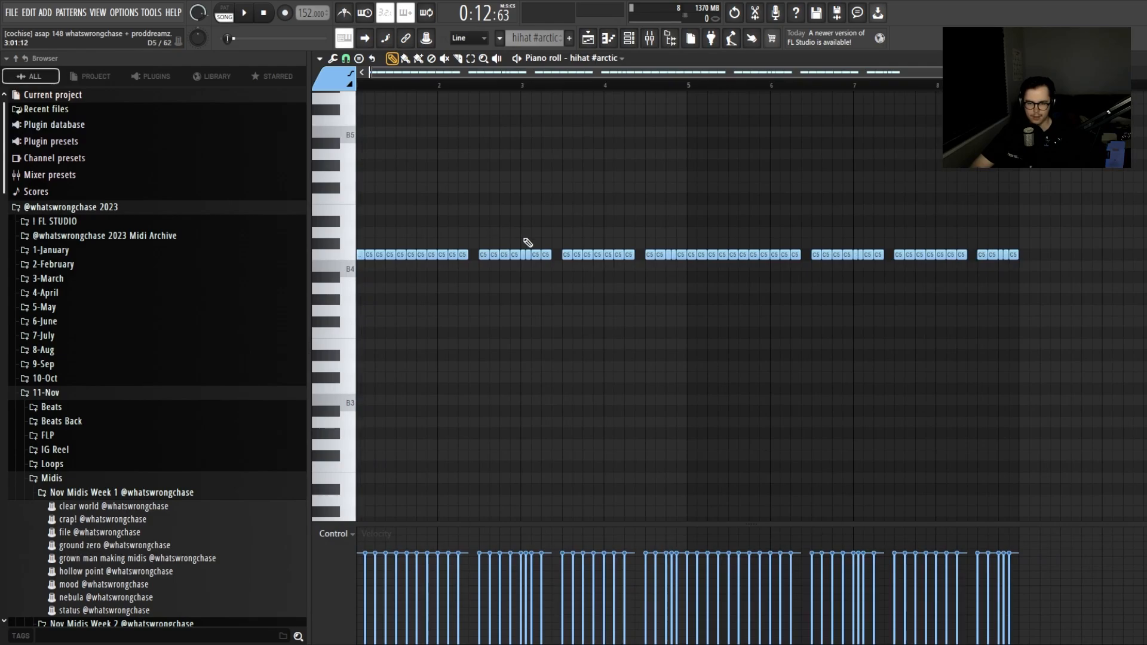
click(588, 37)
Unmute Tracks 13 and 14 and play snare #1 and clap #uzi with the clap and hi-hat.
scroll(595, 209, down, 1)
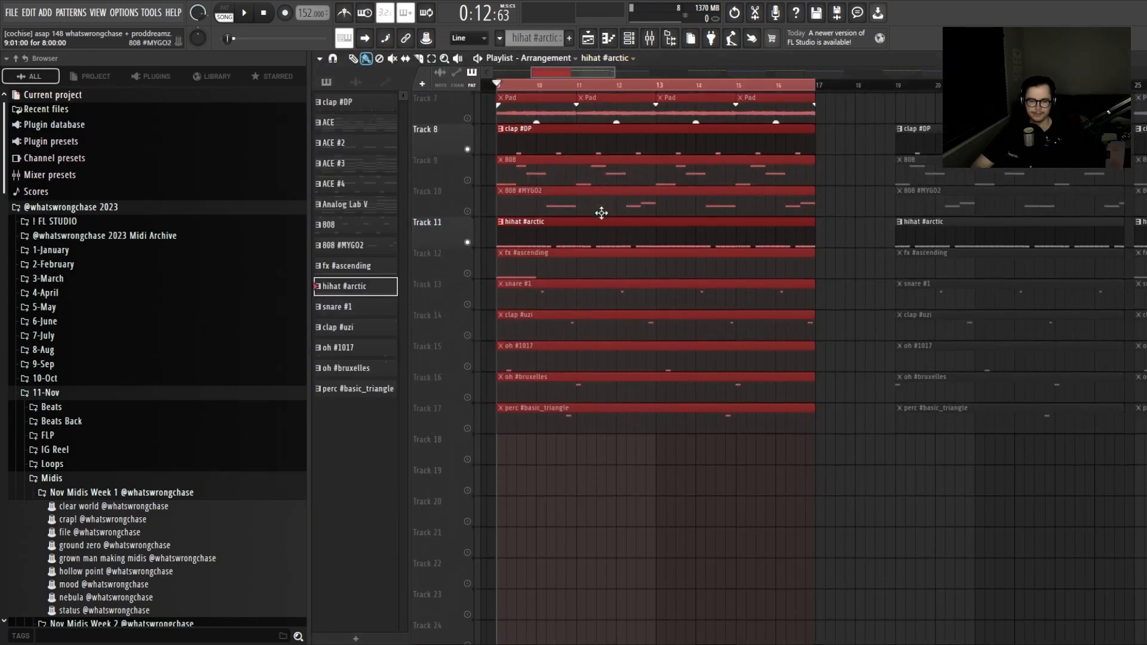
click(468, 303)
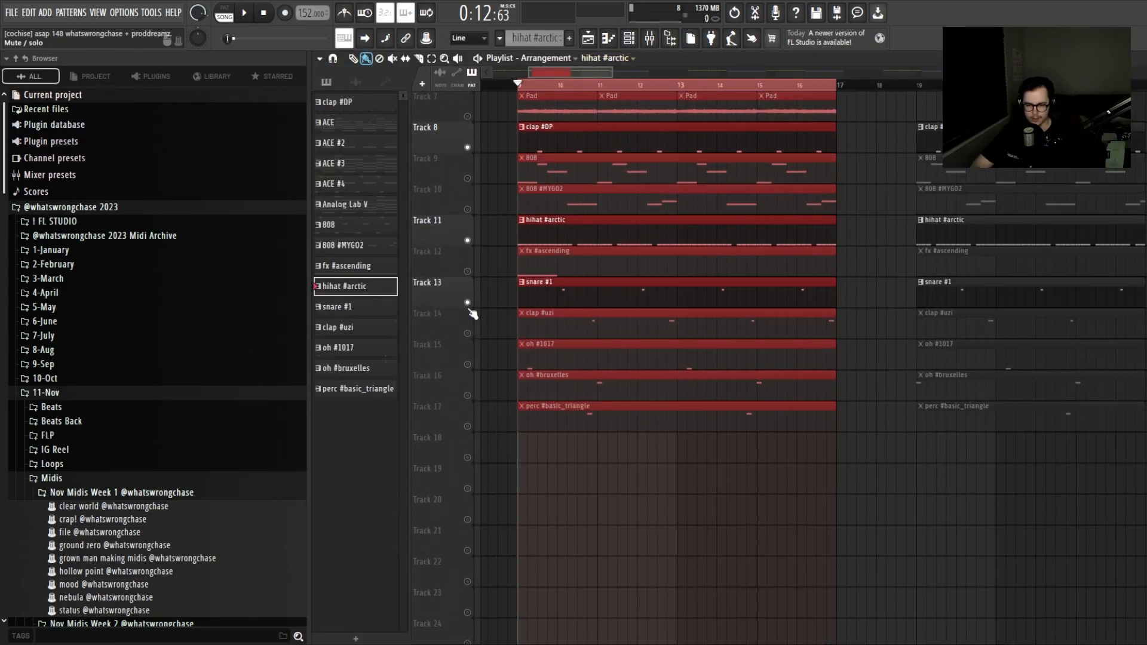
click(469, 334)
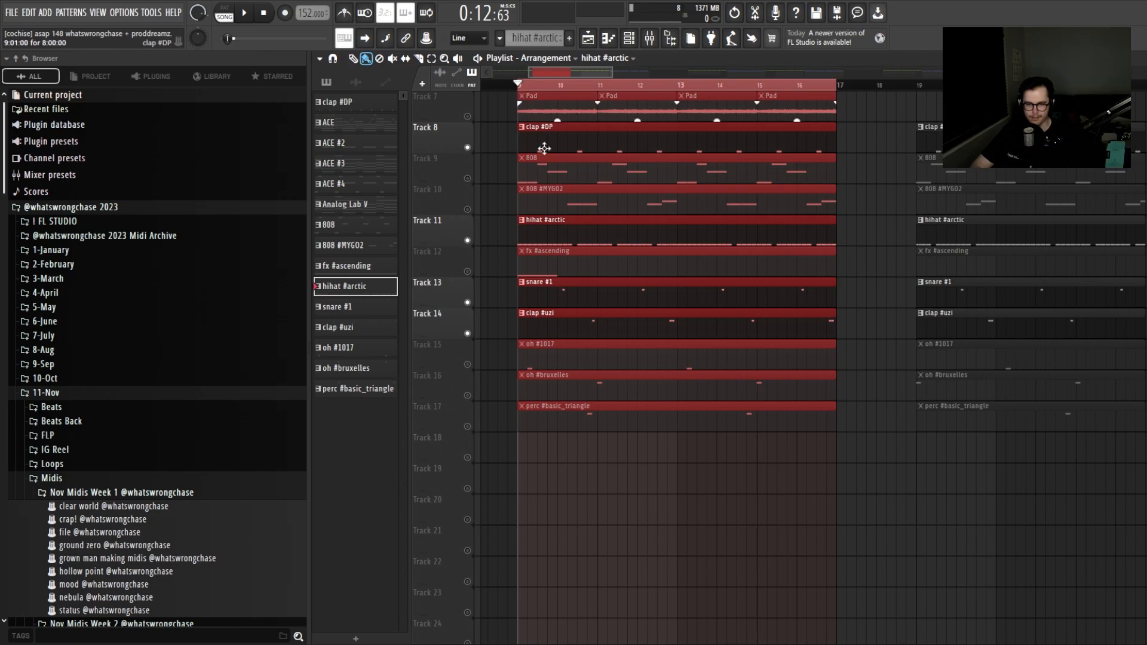
key(space)
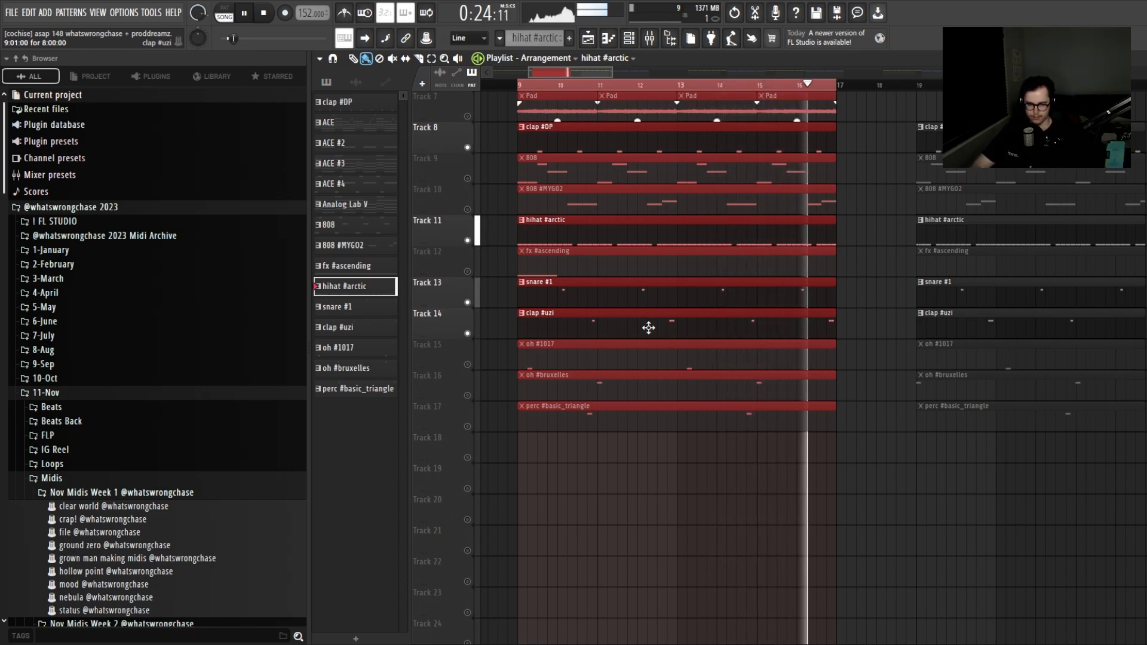
key(space)
Unmute Tracks 15 and 16 and play the drums with the oh #1017 and oh #bruxelles patterns added.
click(467, 365)
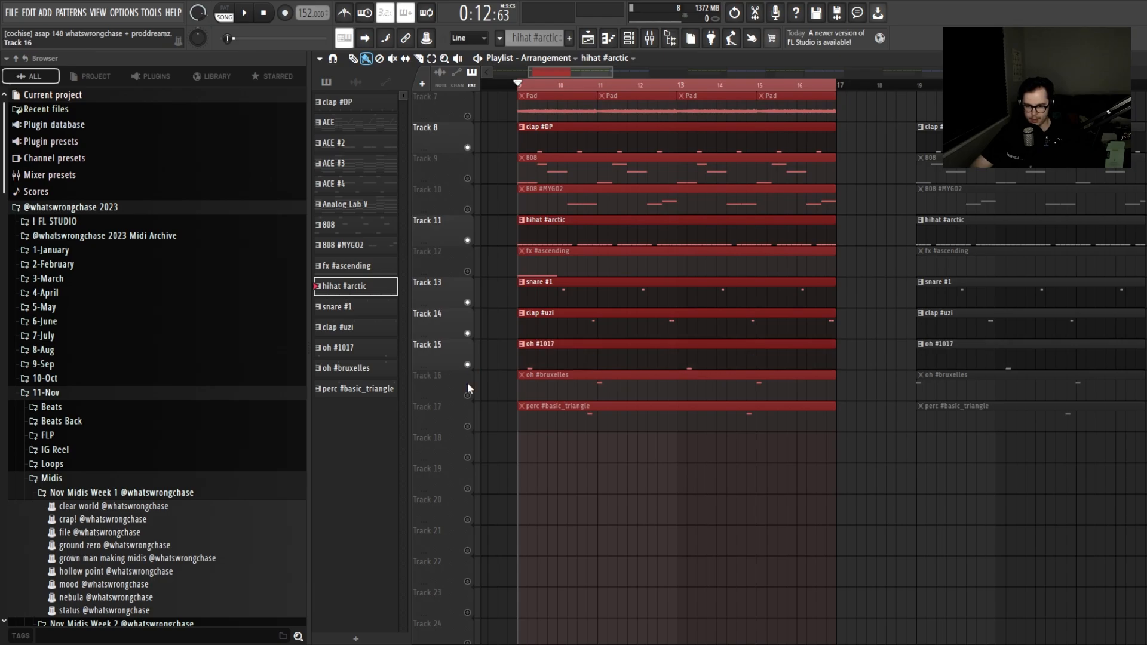
click(467, 396)
key(space)
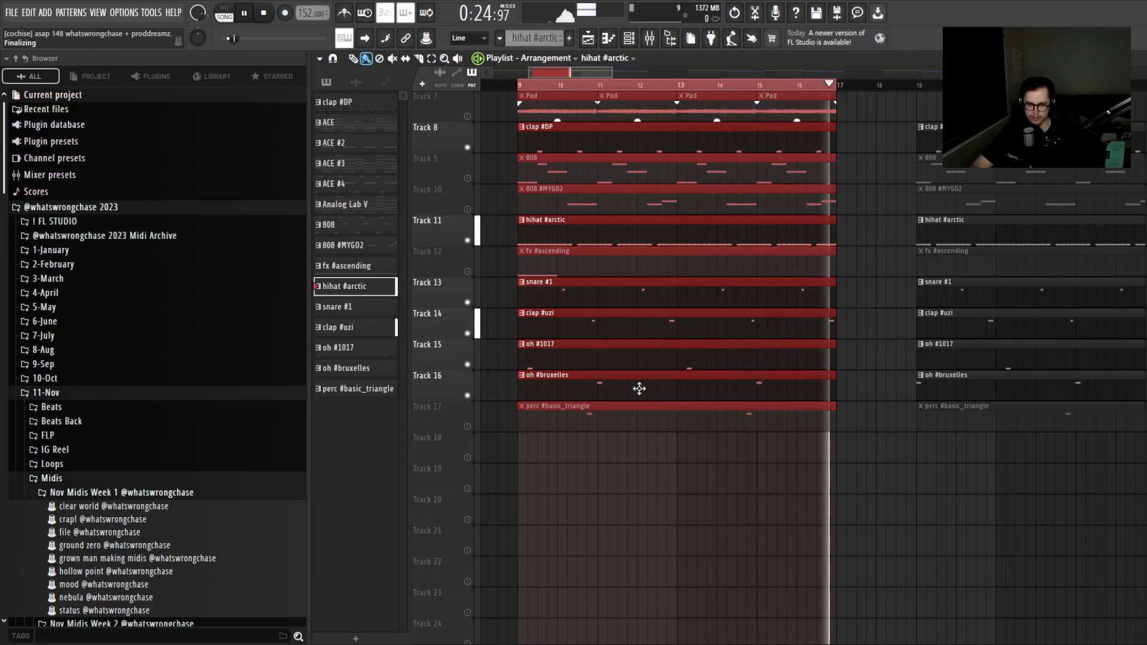
key(space)
Unmute Tracks 12 and 17 and play the drums with fx #ascending and perc #basic_triangle added.
scroll(515, 431, up, 1)
scroll(509, 449, up, 1)
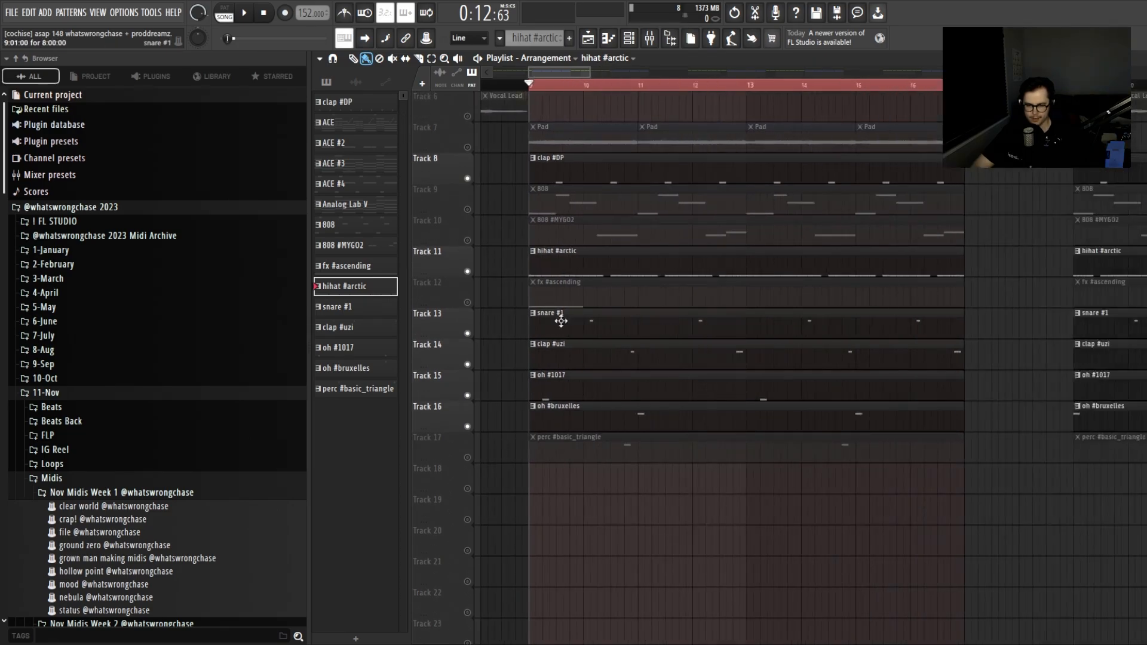
click(468, 303)
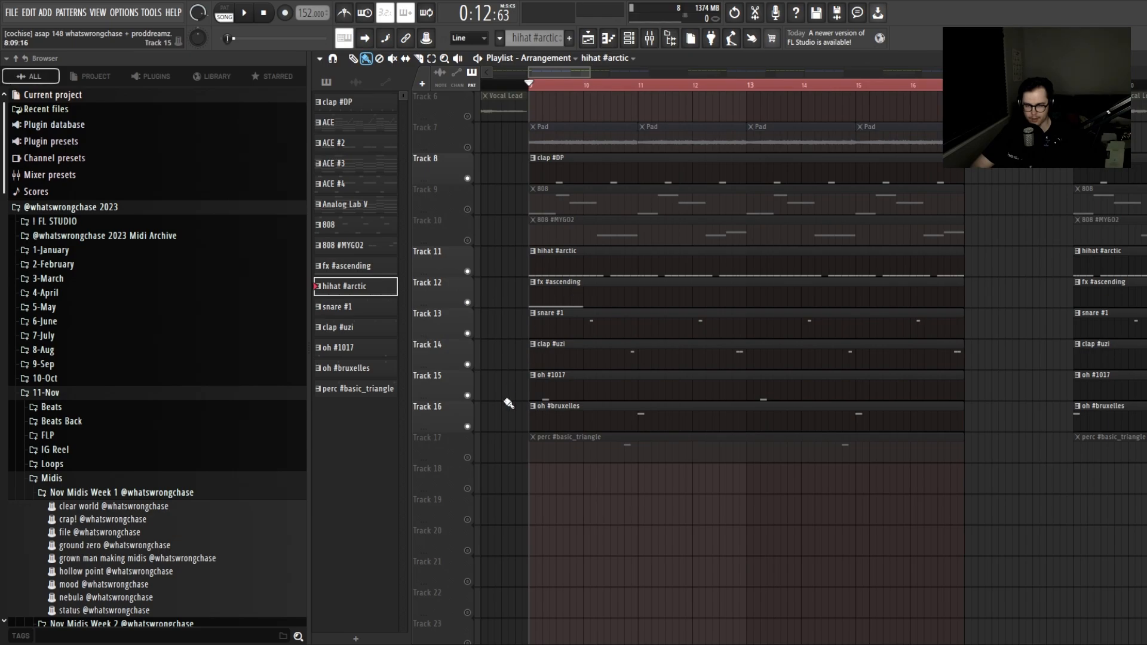
click(468, 458)
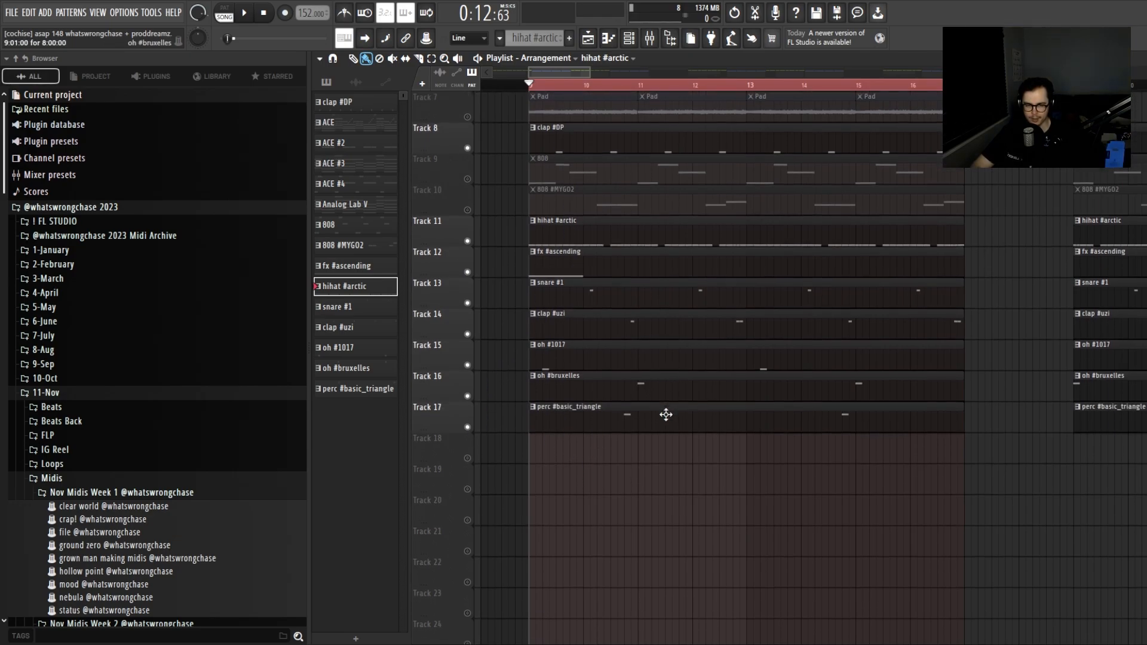
key(space)
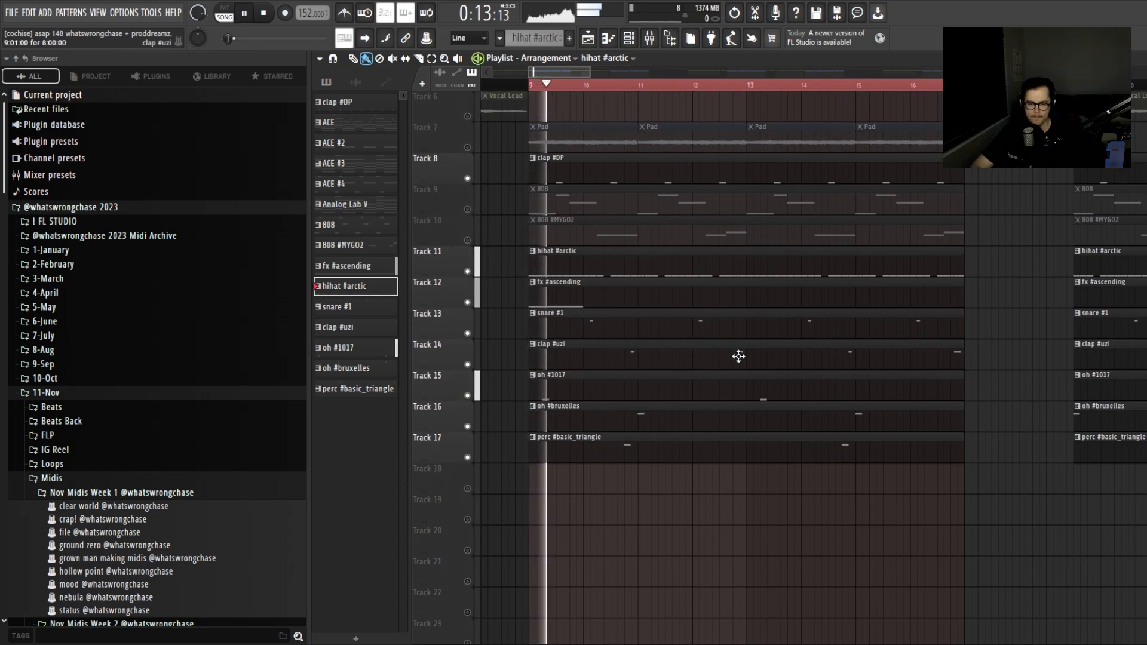
scroll(769, 366, up, 1)
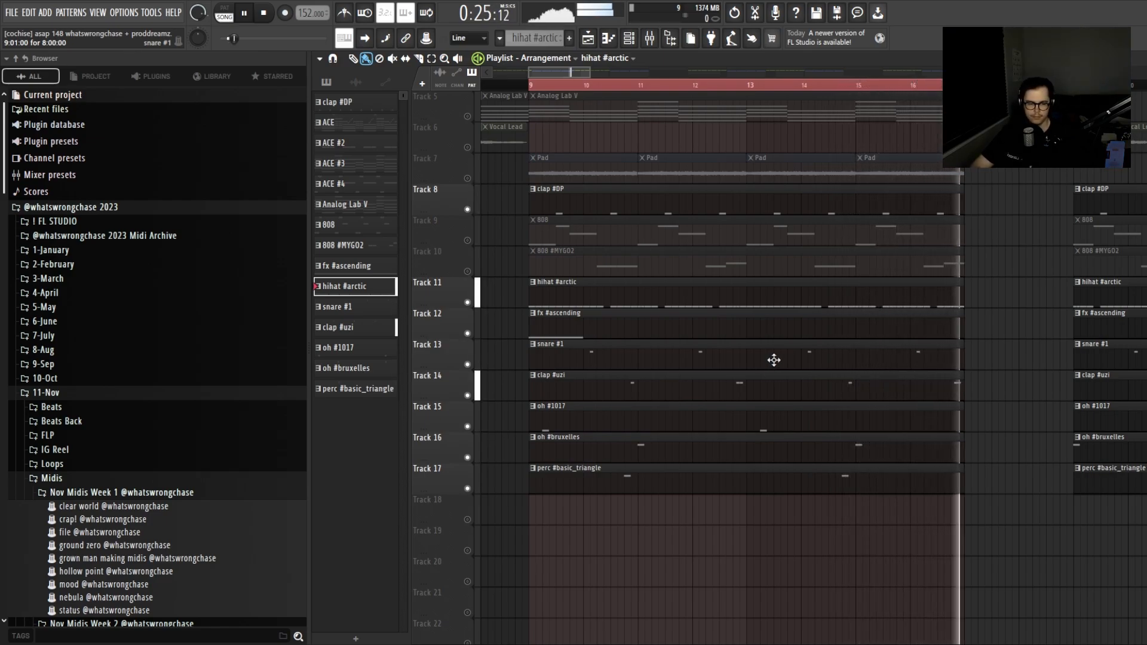
key(space)
Solo Tracks 9 and 10 so only the 808 and 808 #MYGO2 patterns are active.
ctrl+click(467, 240)
click(468, 271)
scroll(633, 255, down, 1)
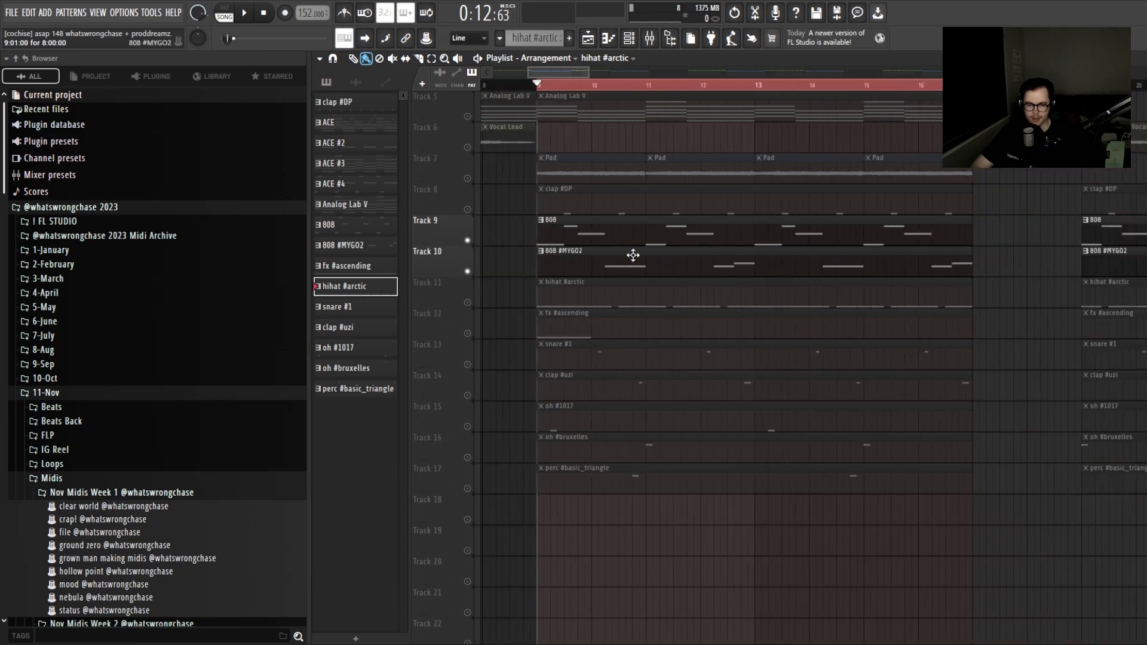
scroll(481, 245, up, 1)
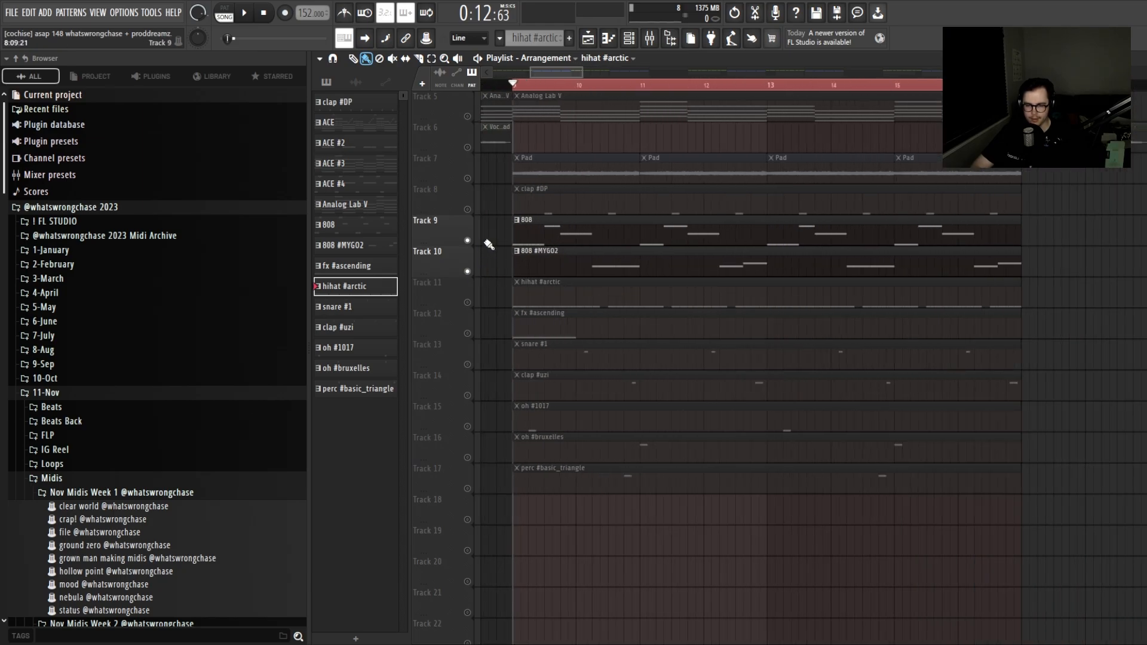
Solo only Track 9 and play its 808 pattern from bar 9 with the notes shown in the piano roll.
ctrl+click(468, 240)
double_click(565, 227)
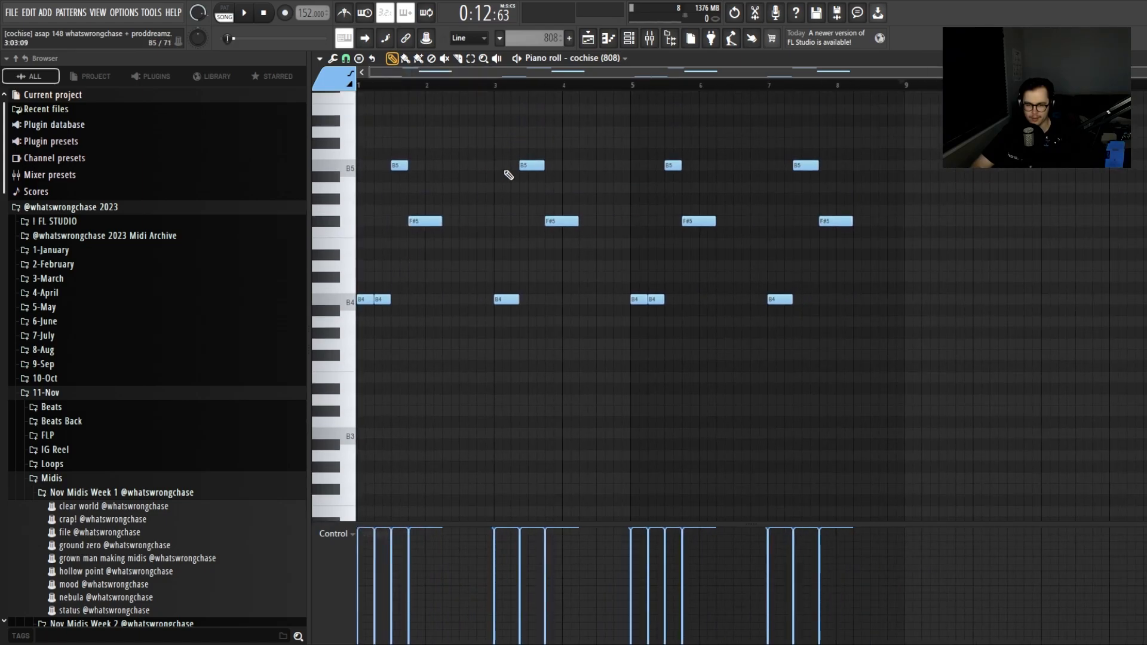
key(F7)
double_click(554, 223)
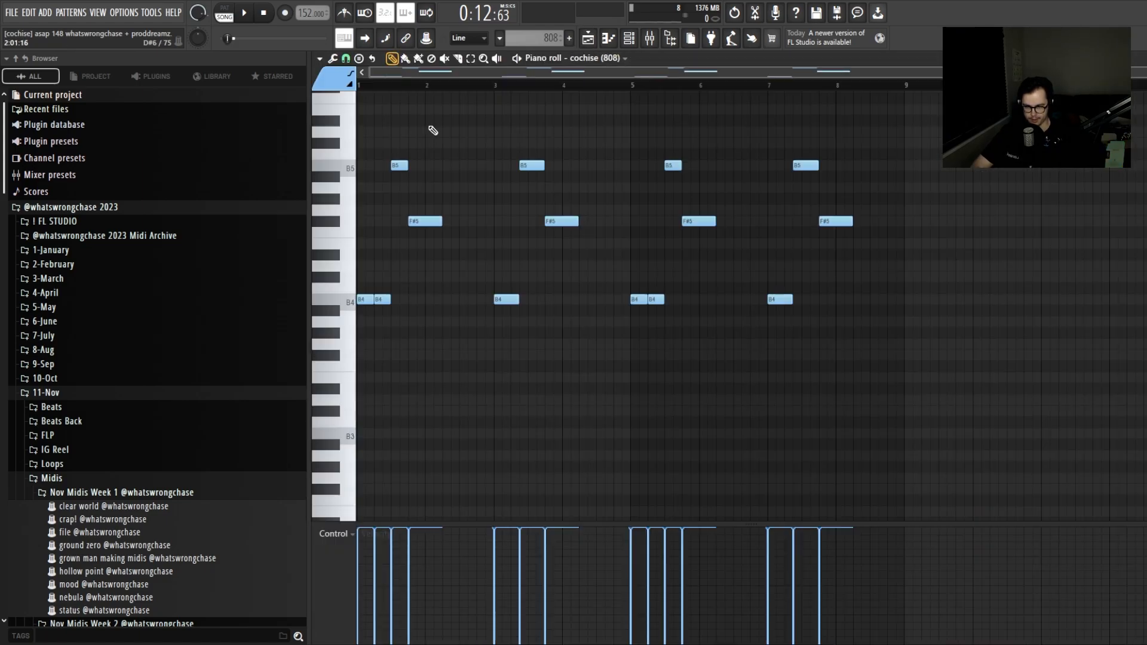
scroll(682, 125, up, 2)
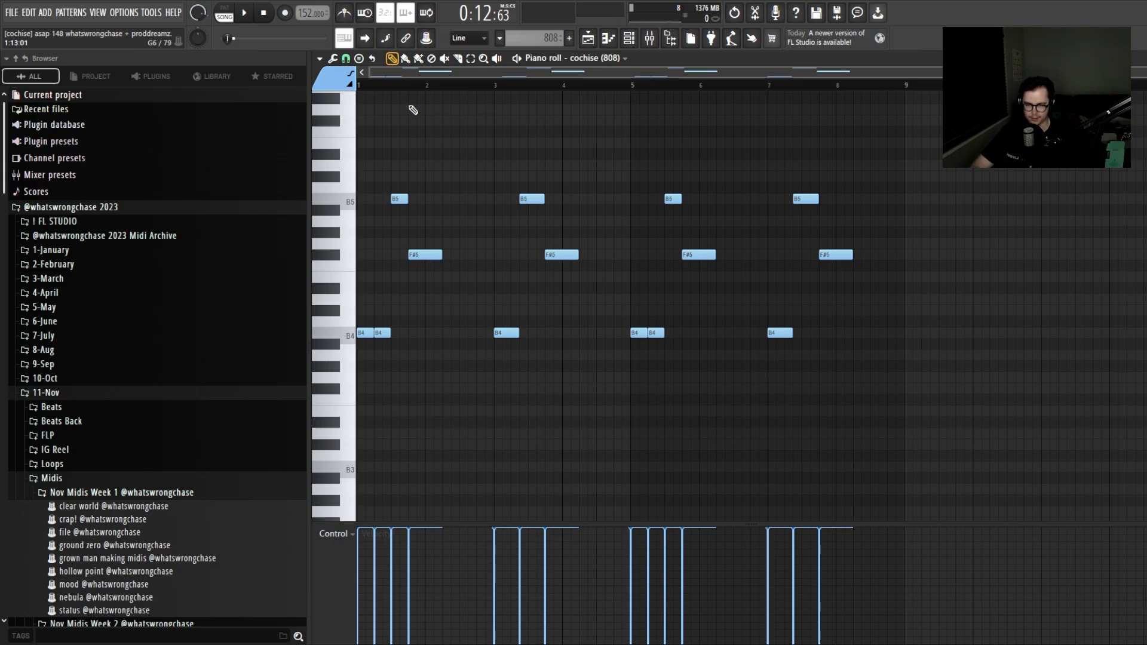
key(space)
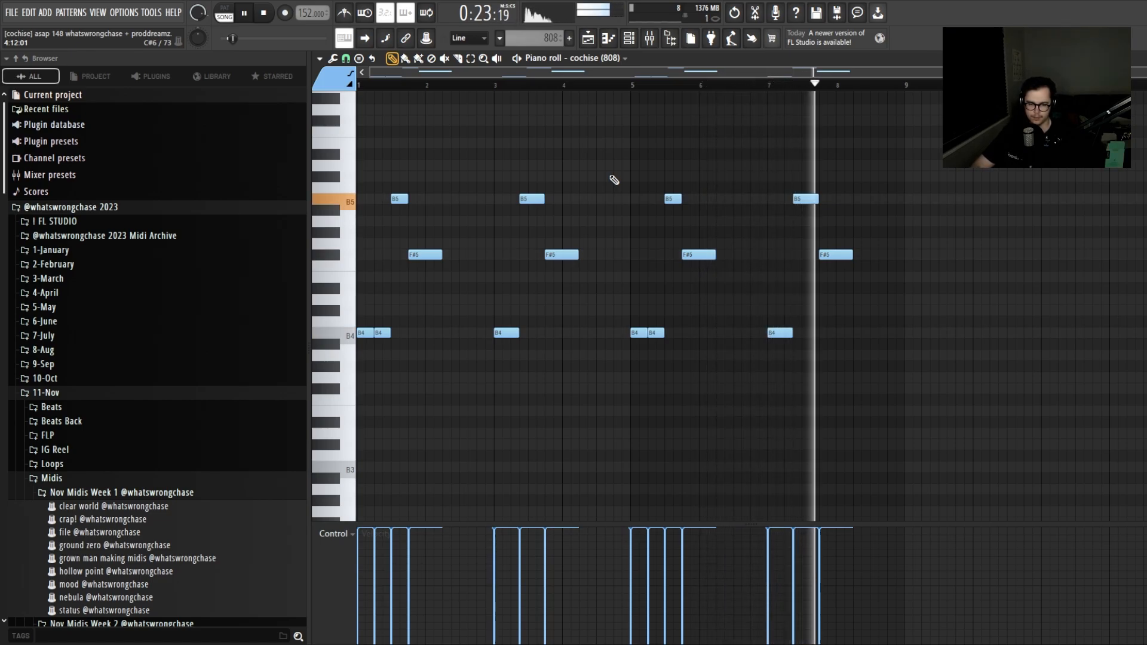
Stop playback and examine the 808 pattern's B4, B5 and F#5 notes, briefly highlighting those in the first two bars.
key(space)
drag(424, 360, 293, 165)
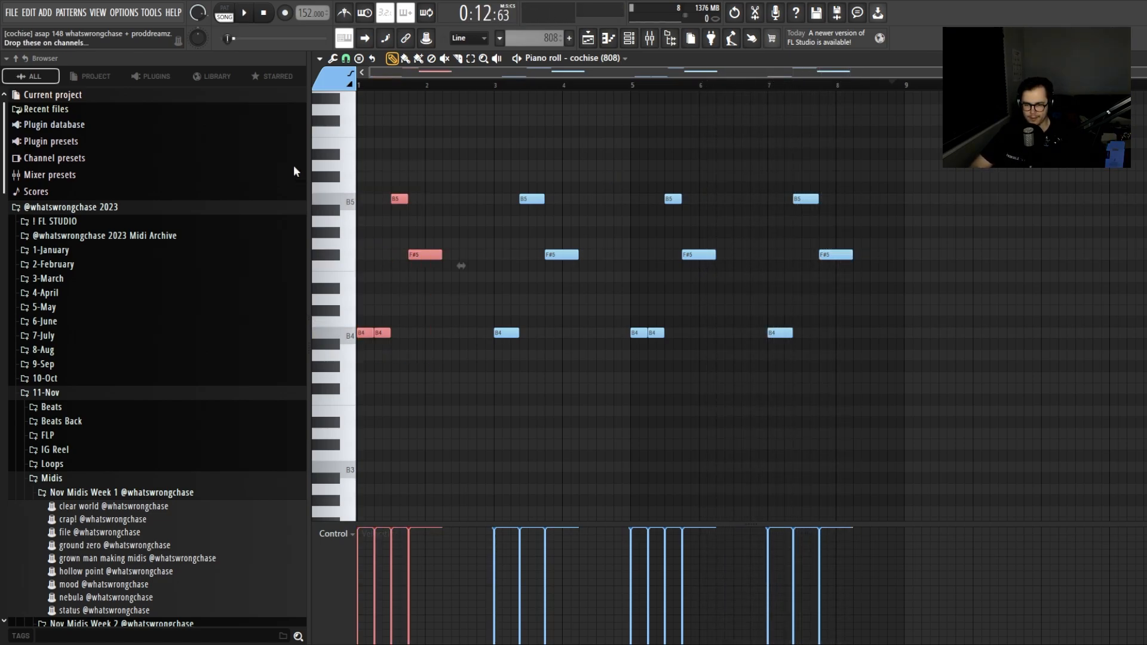
scroll(379, 281, up, 2)
click(402, 276)
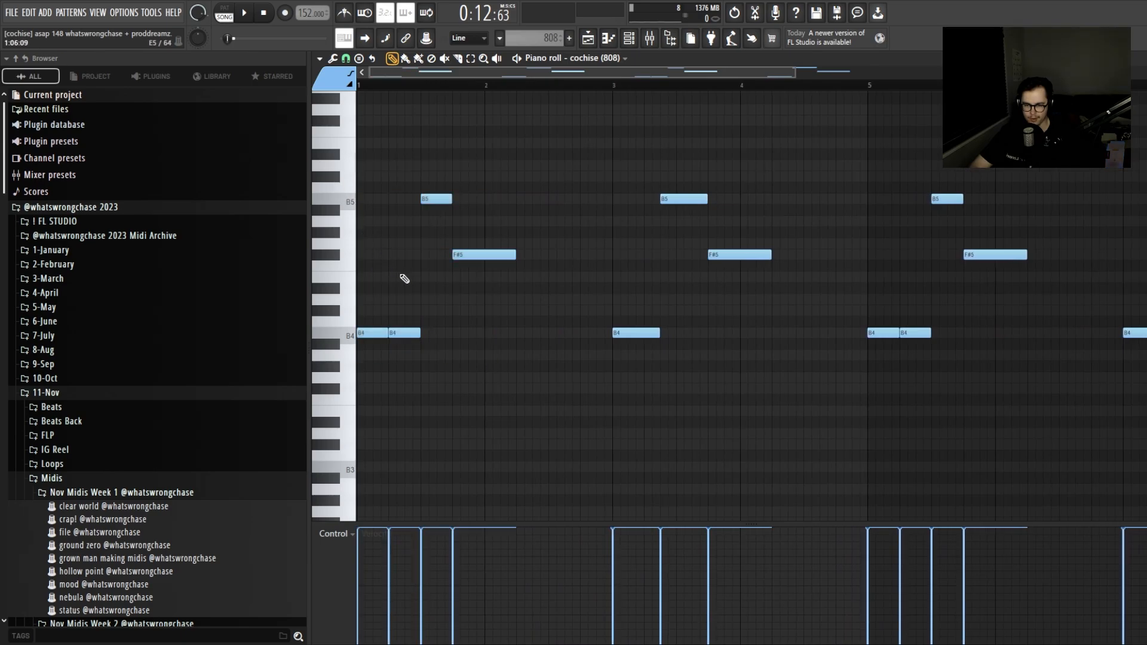
scroll(476, 85, down, 2)
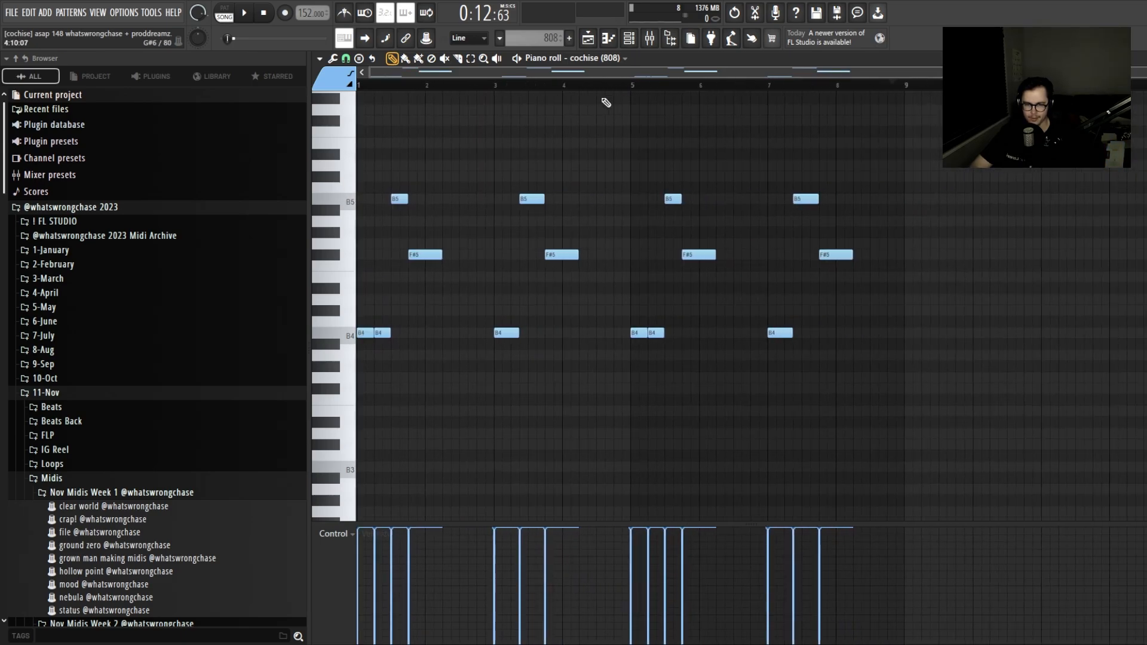
Return to the playlist, unmute Track 9, and play the 808 and 808 #MYGO2 patterns together from bar 9.
click(588, 37)
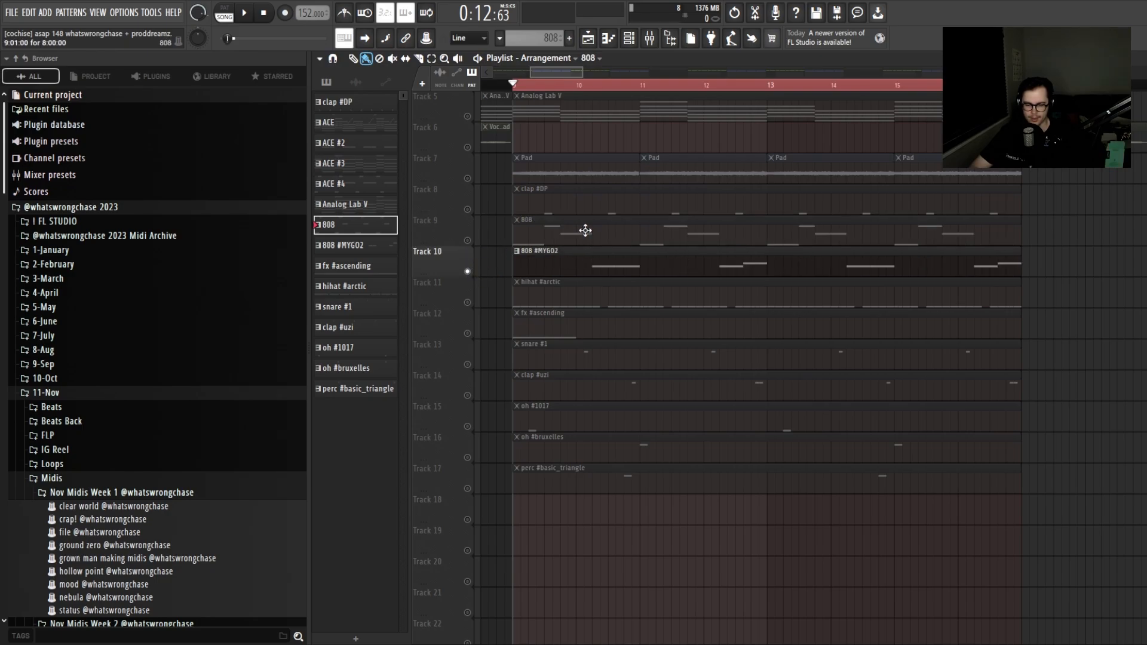
click(468, 241)
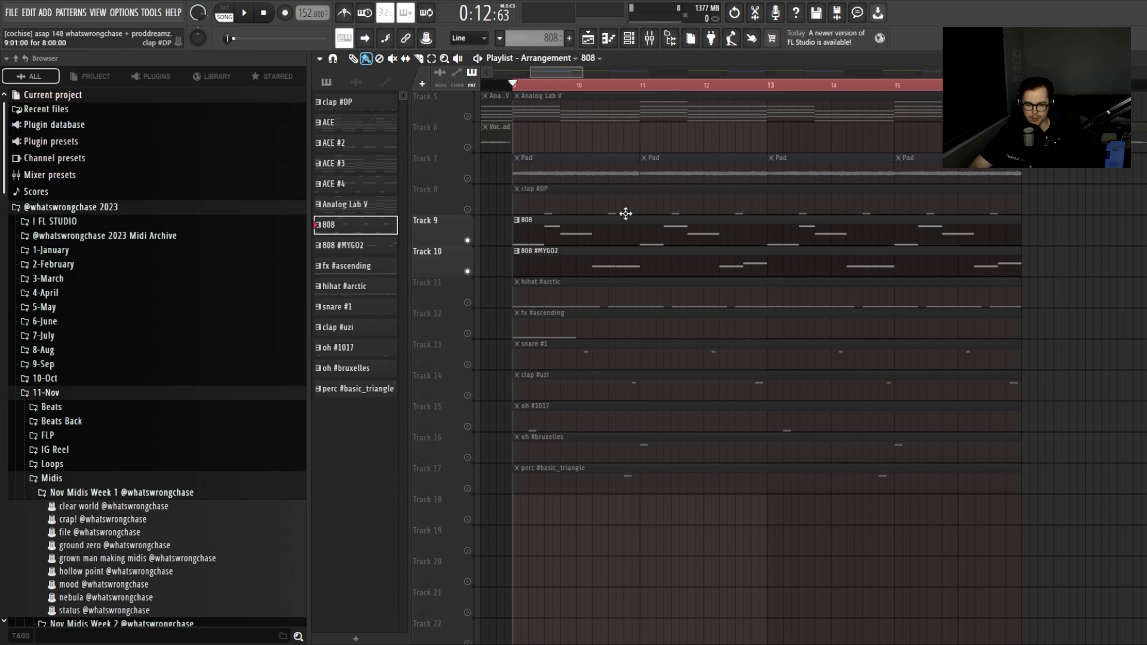
key(space)
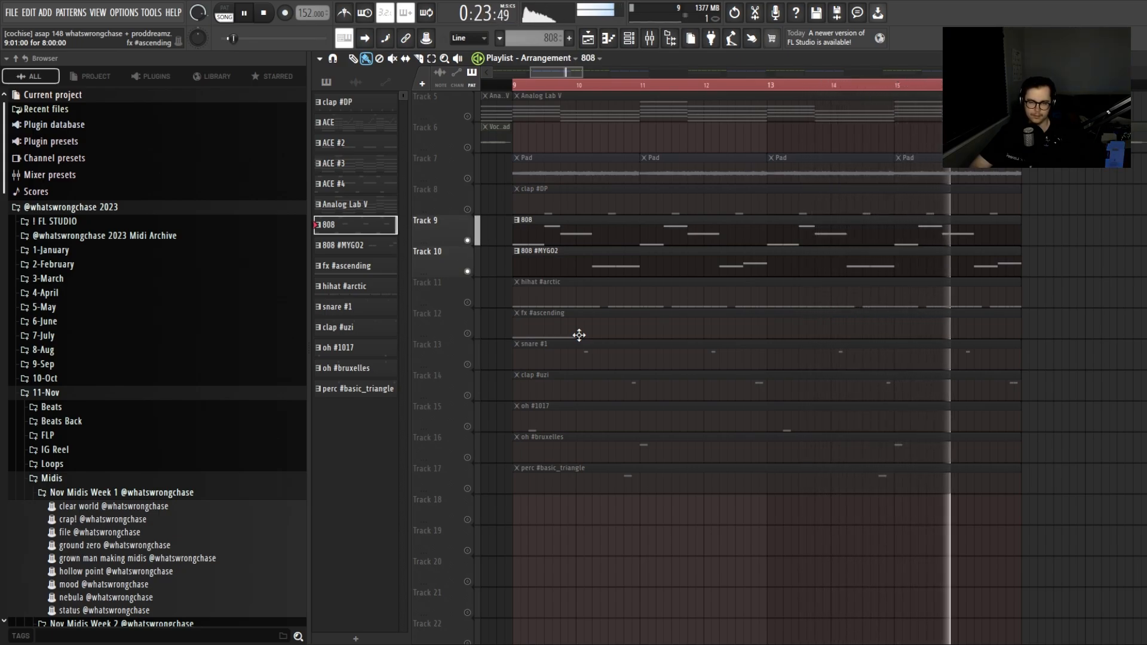
key(space)
Unmute all drum and 808 tracks from Track 8 to Track 17 and play them together from bar 9.
drag(468, 209, 468, 490)
scroll(535, 90, down, 3)
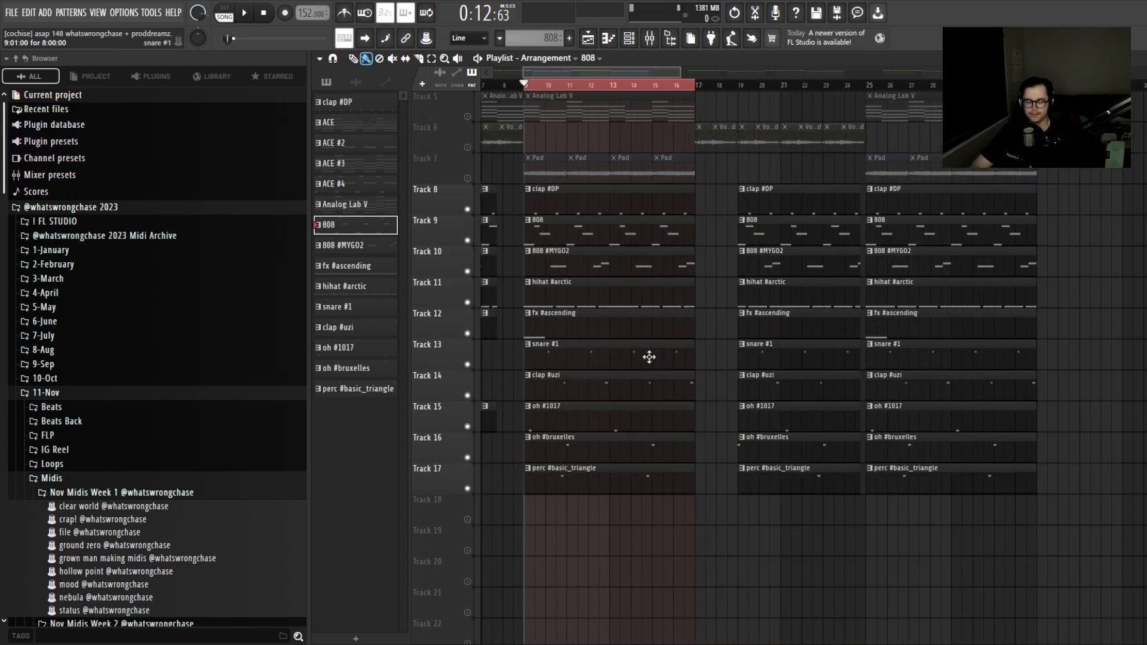
key(space)
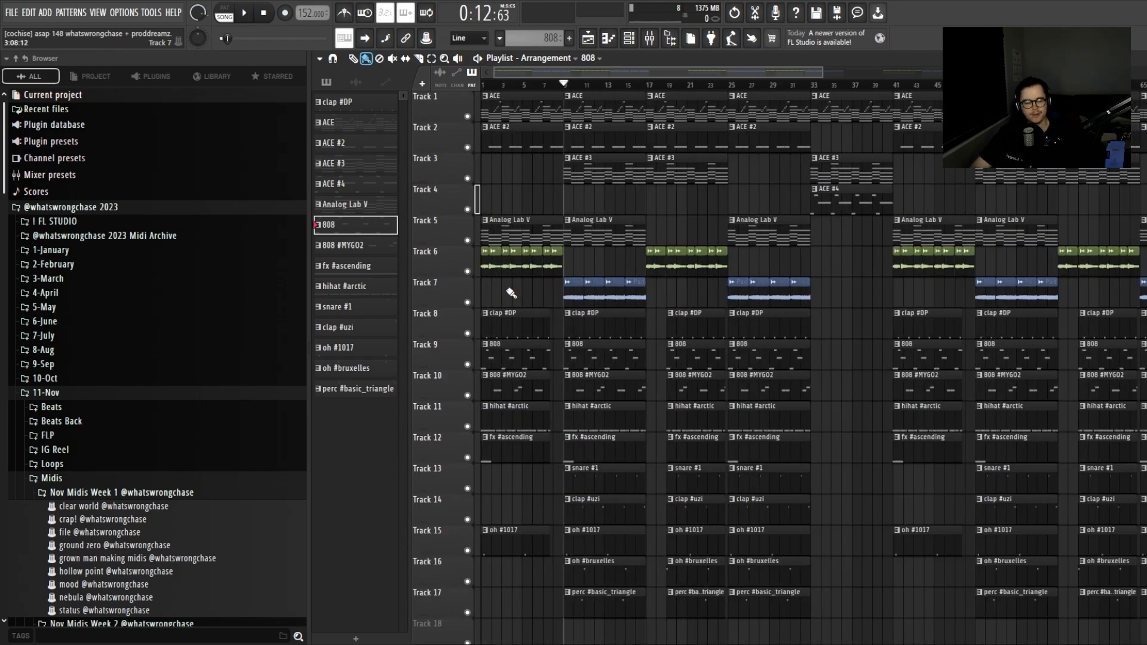
Examine how the melody, pad, vocal and drum clips on Tracks 1 to 17 are laid out across the arrangement.
scroll(512, 293, down, 4)
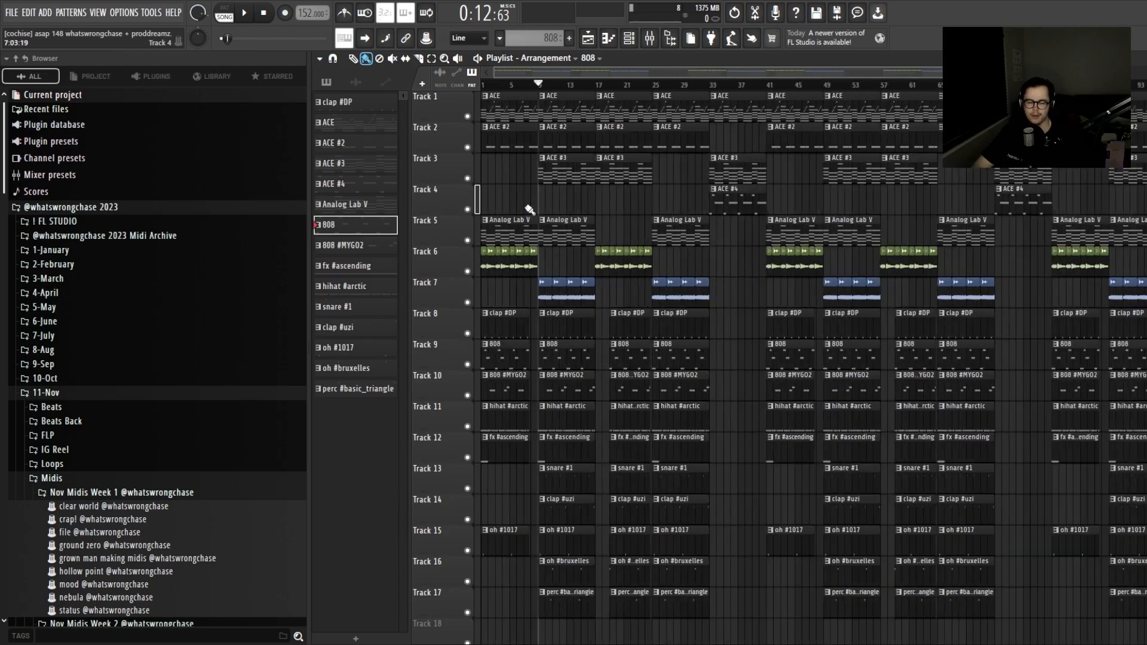
scroll(520, 203, down, 2)
scroll(502, 191, up, 2)
scroll(484, 185, down, 2)
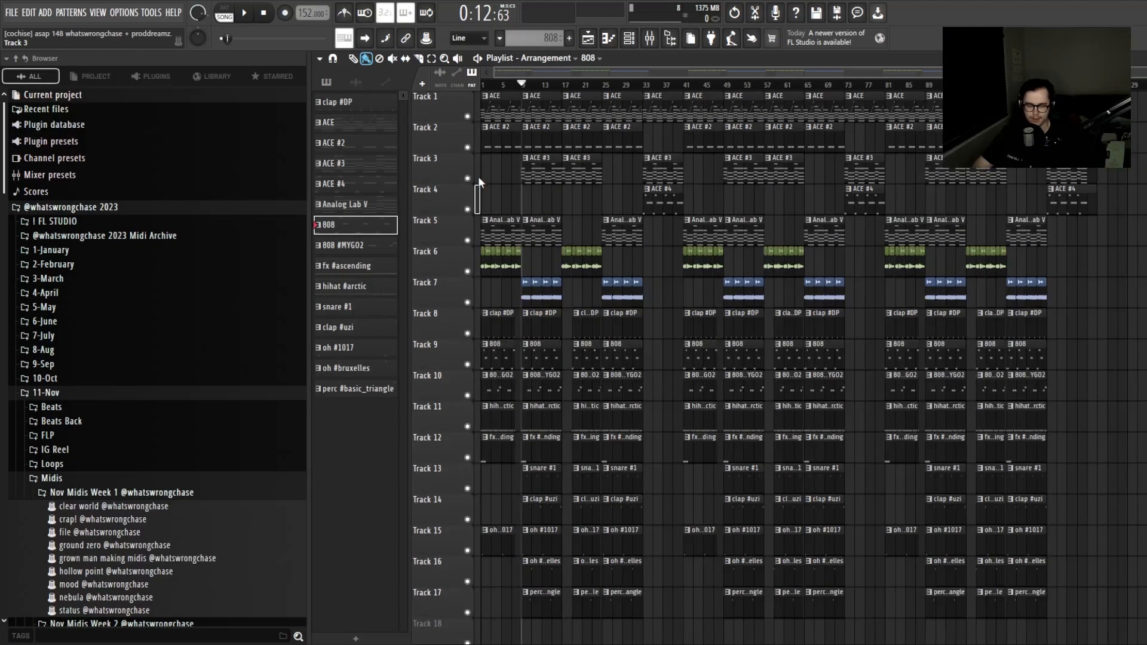
scroll(487, 185, up, 2)
scroll(517, 187, down, 1)
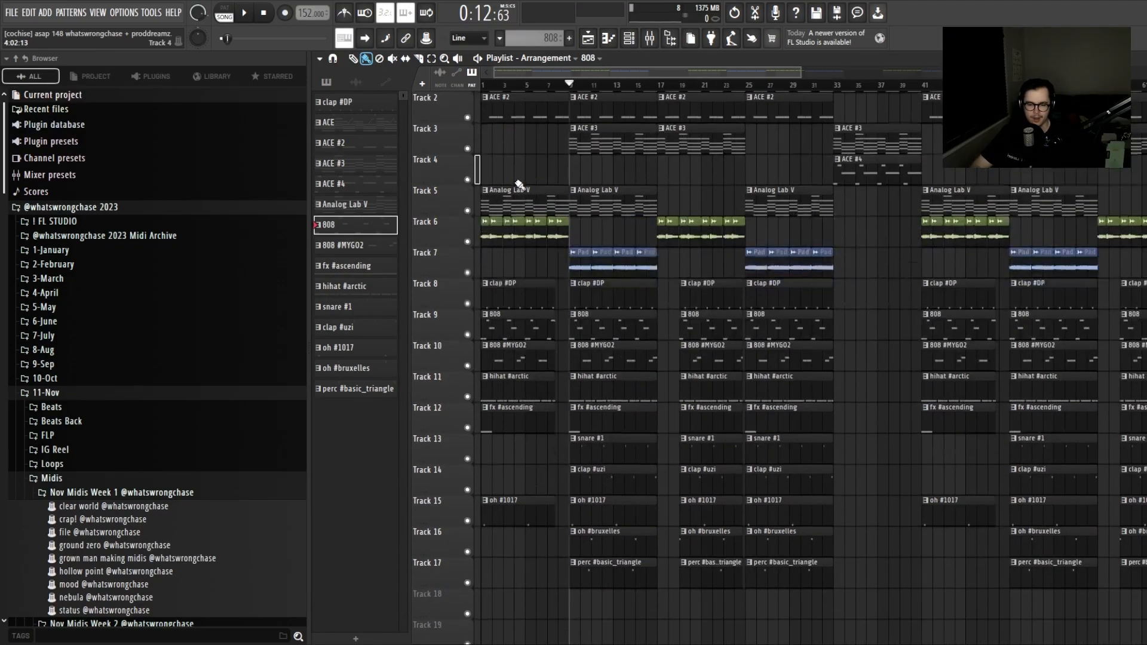
scroll(513, 254, up, 2)
scroll(520, 251, down, 2)
scroll(557, 275, down, 1)
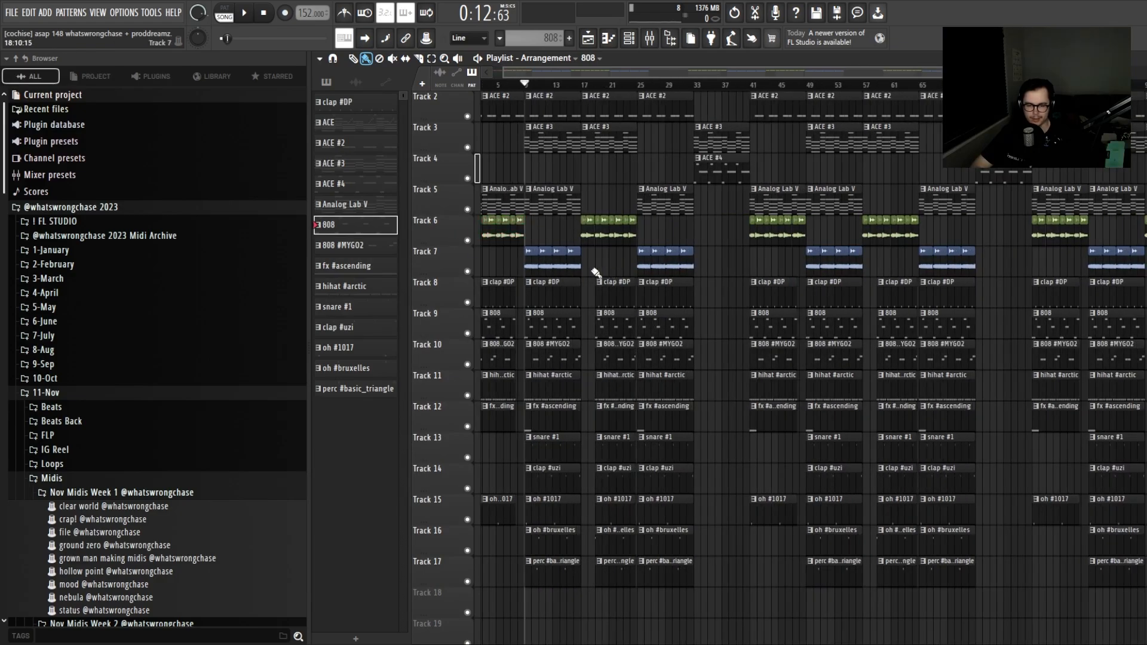
scroll(529, 449, up, 2)
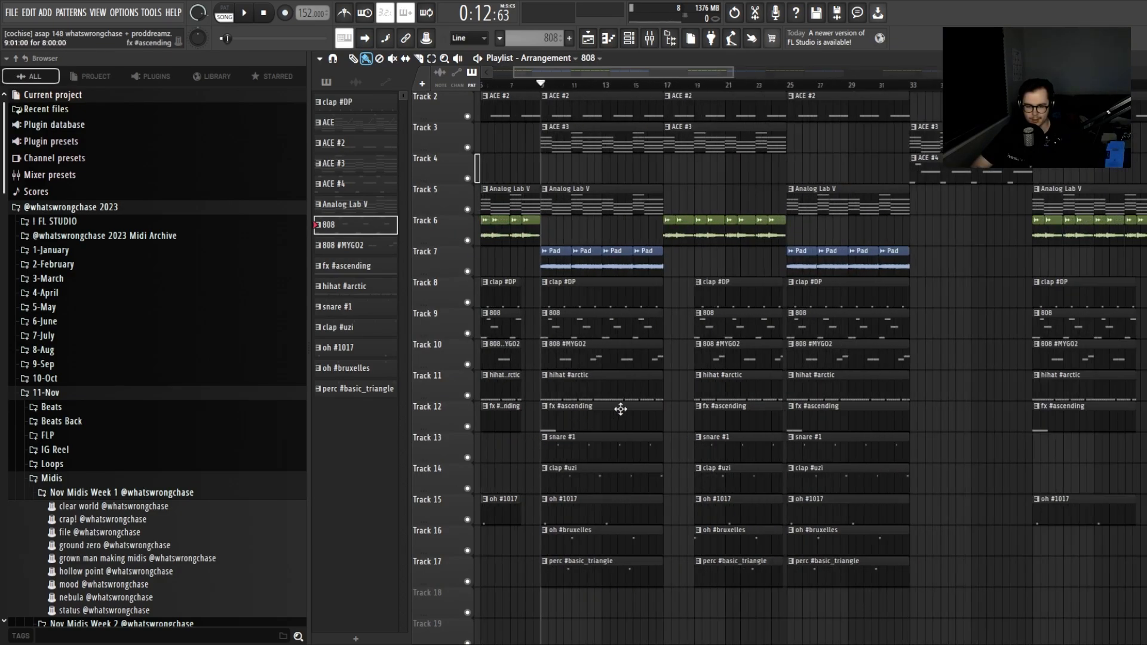
Examine which drum and 808 clips on Tracks 8 to 17 are used in each section of the arrangement.
scroll(621, 409, down, 1)
scroll(644, 378, down, 3)
drag(625, 270, 622, 559)
scroll(523, 537, up, 1)
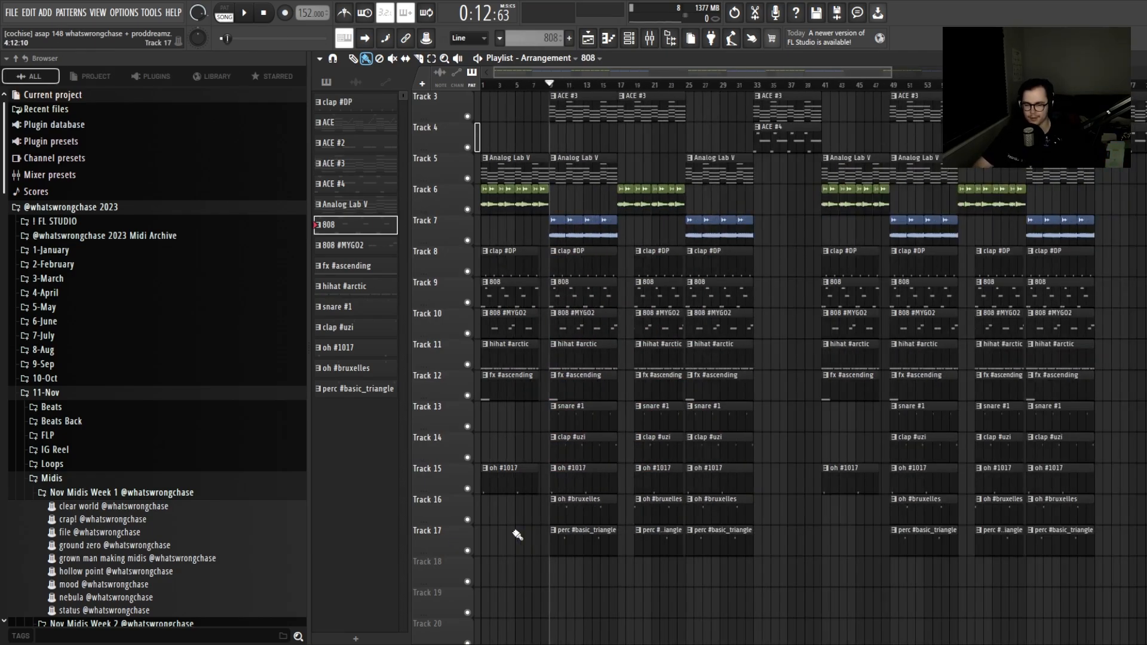
scroll(514, 530, down, 2)
scroll(496, 526, up, 2)
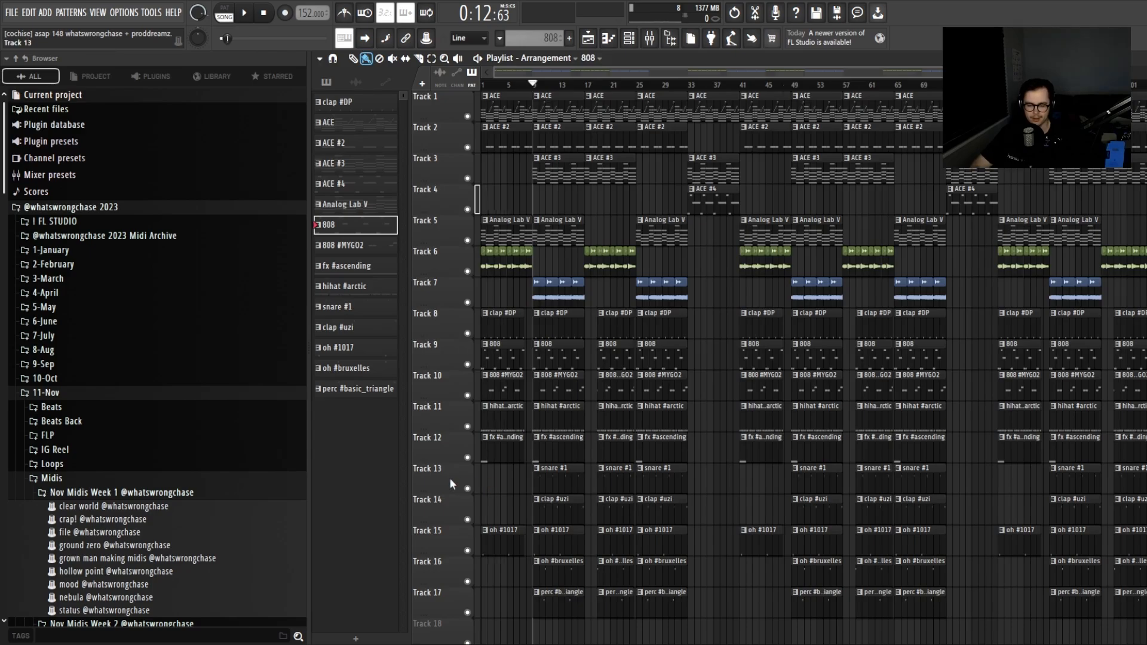
Play the full arrangement from bar 1 with all tracks active.
scroll(517, 483, up, 1)
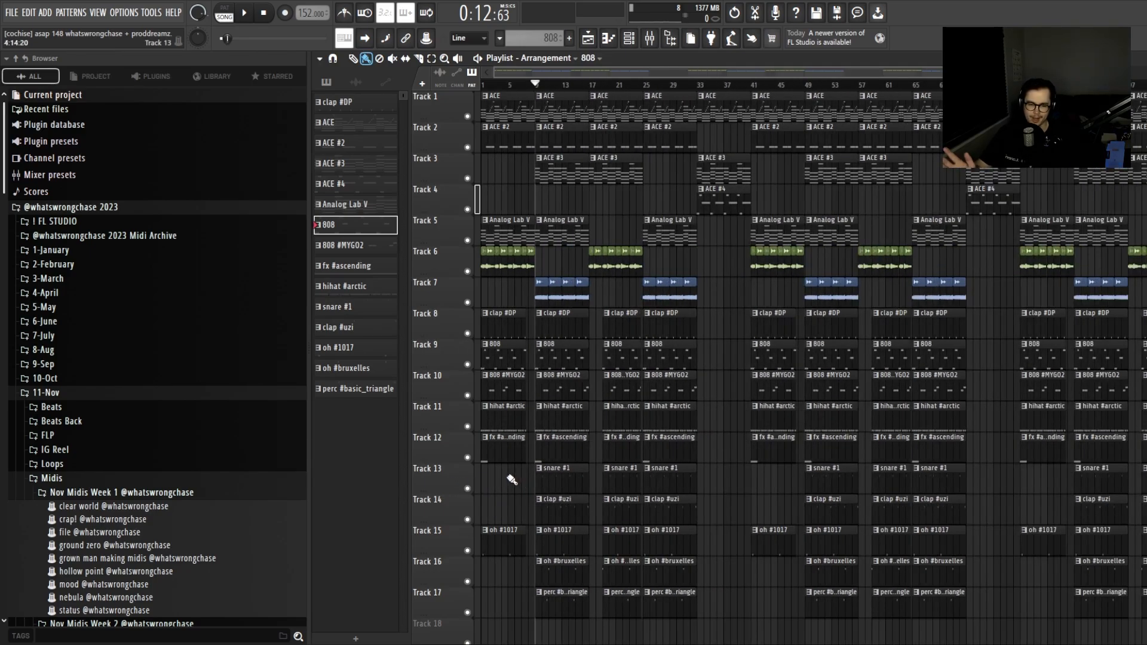
scroll(511, 478, down, 2)
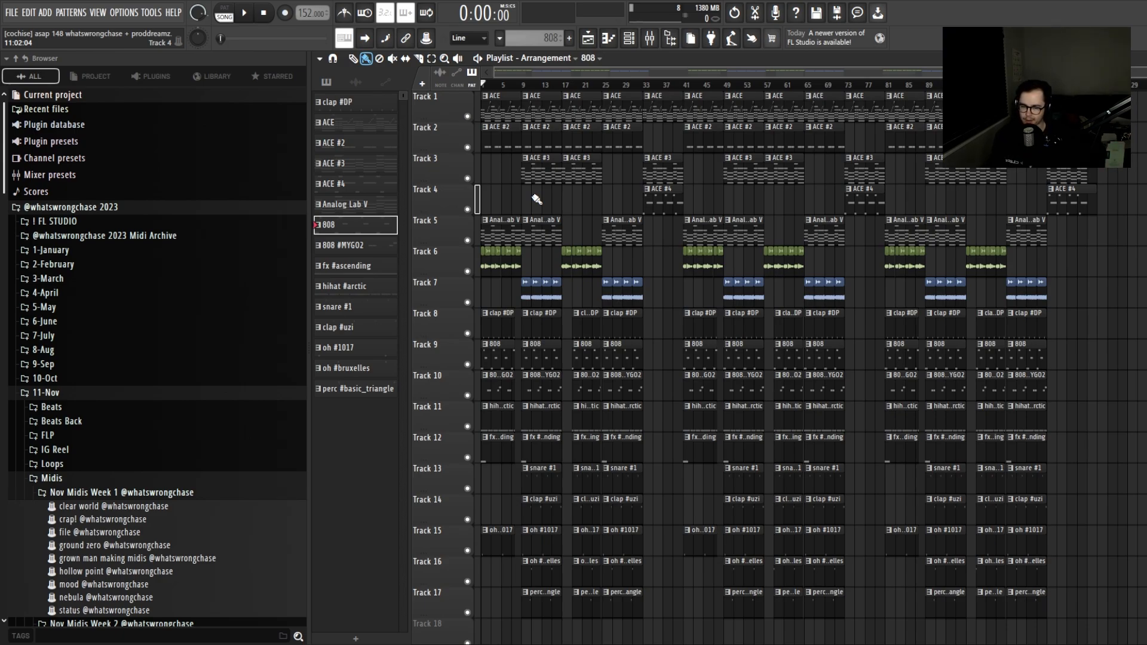
scroll(519, 193, up, 1)
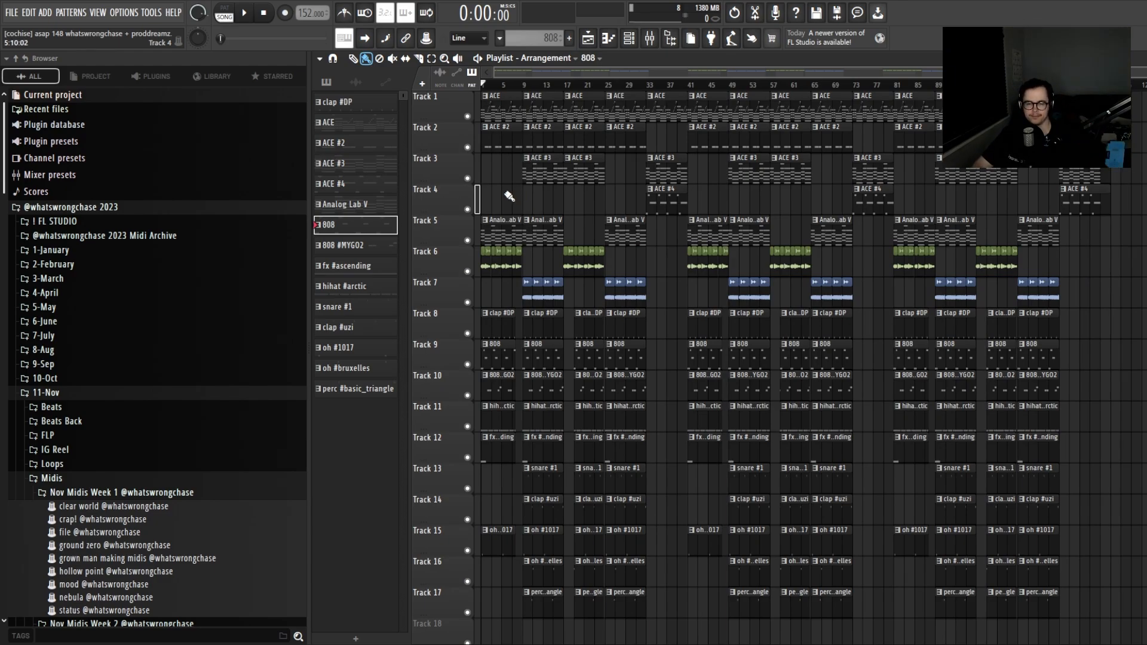
click(244, 12)
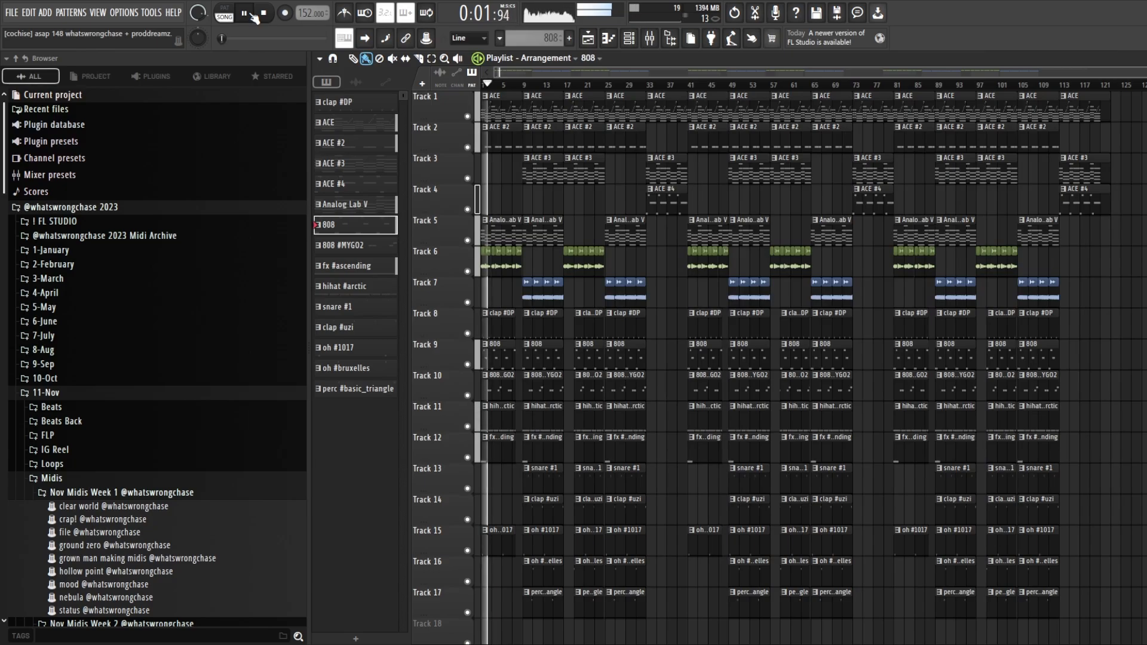